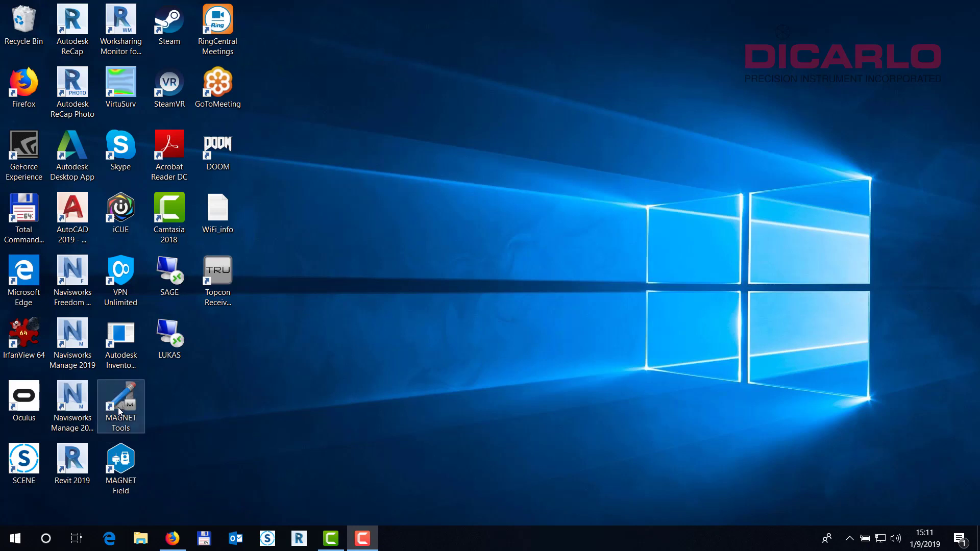
- Launch MAGNET Field without a survey device and view the SCHELL REPORT points on the aerial map
double_click(120, 458)
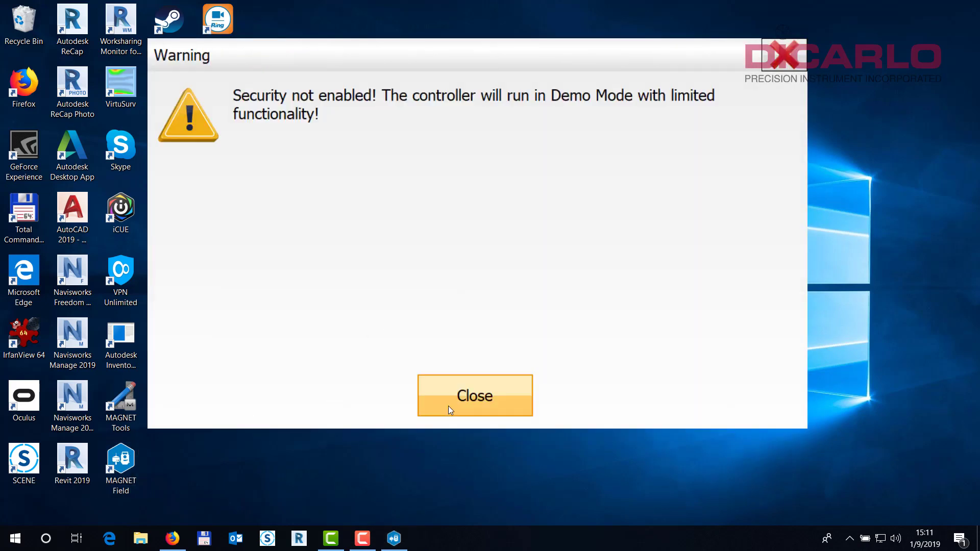
click(448, 405)
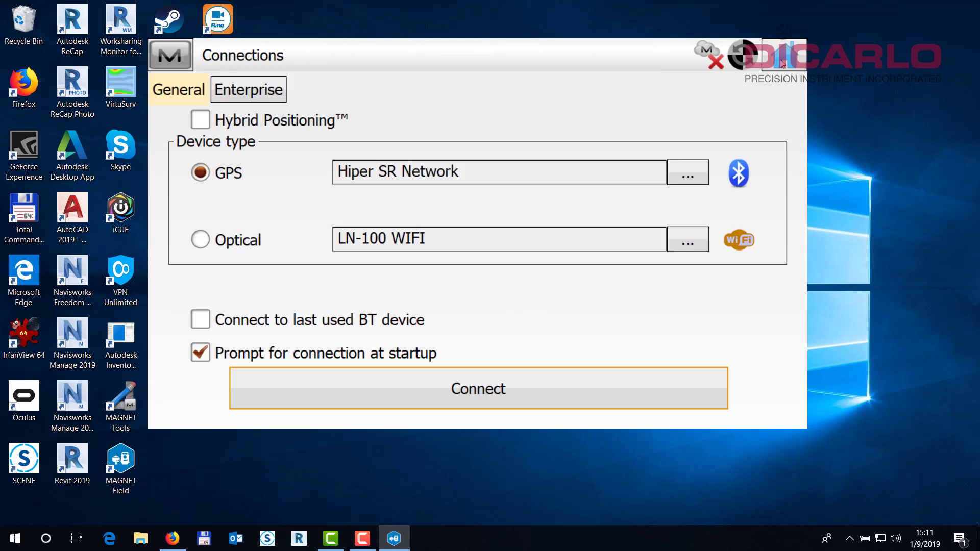
click(799, 56)
click(749, 155)
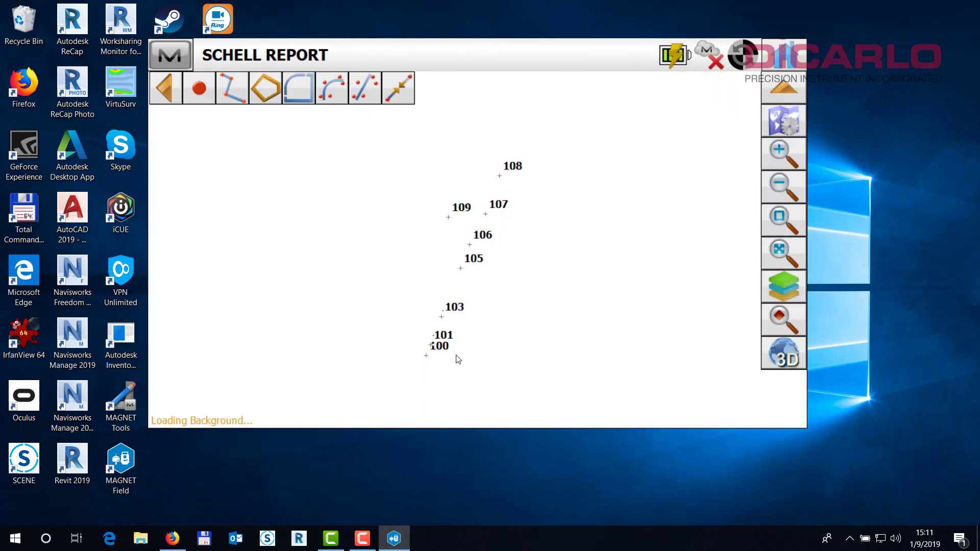
scroll(463, 262, down, 2)
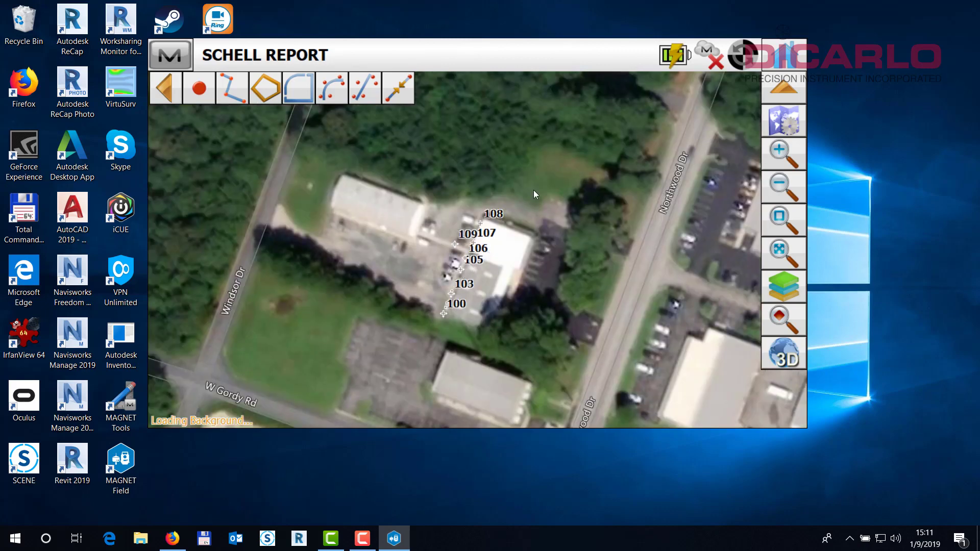
click(792, 65)
- Review both photos attached to point 102 WOOD DAMAGE in the points list
click(517, 142)
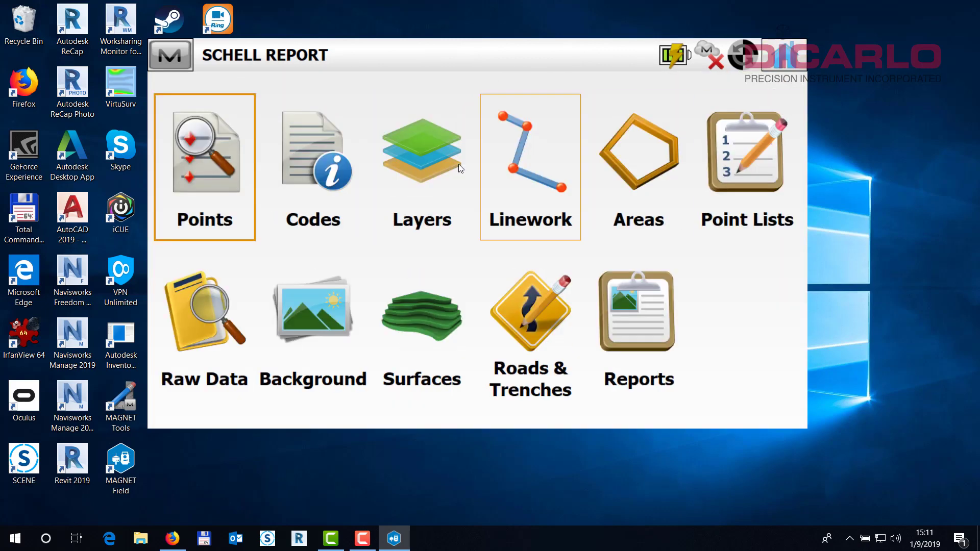
click(216, 157)
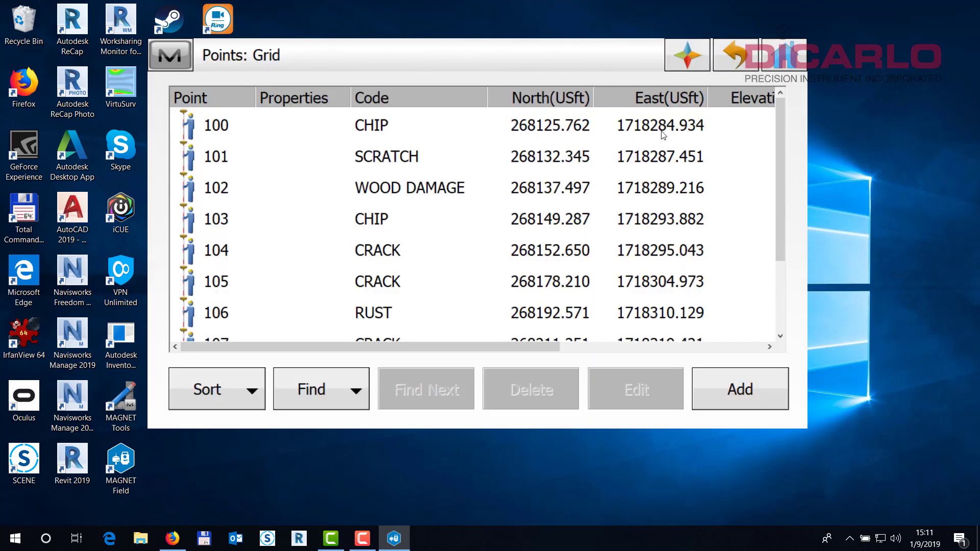
drag(443, 348, 373, 339)
click(385, 185)
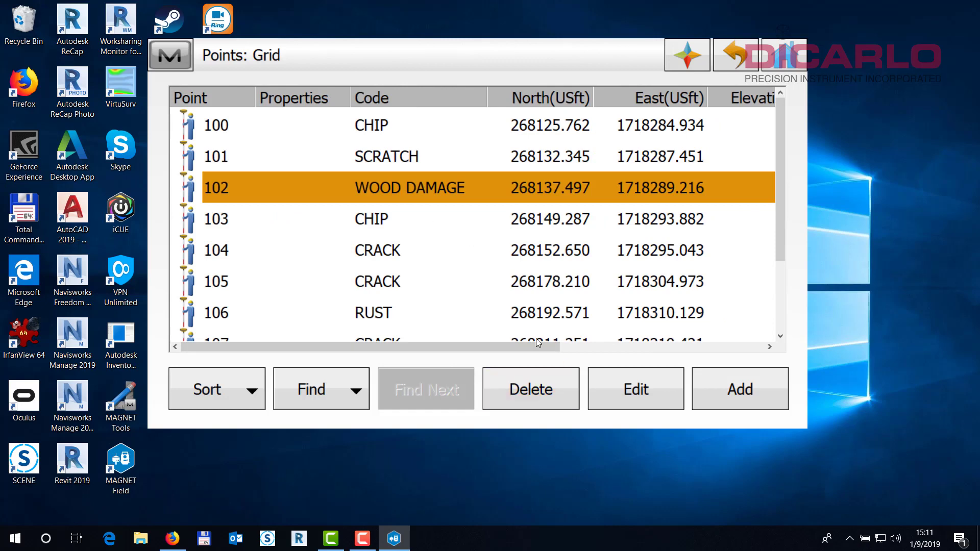
click(615, 384)
click(287, 92)
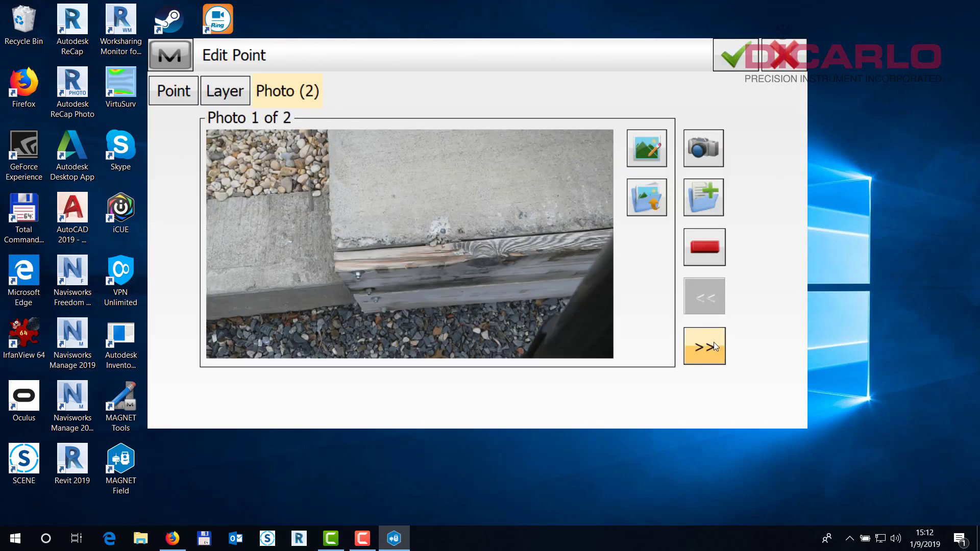
click(714, 342)
click(708, 295)
click(734, 55)
- Review the crack photo attached to point 105 and return to the main menu
click(430, 284)
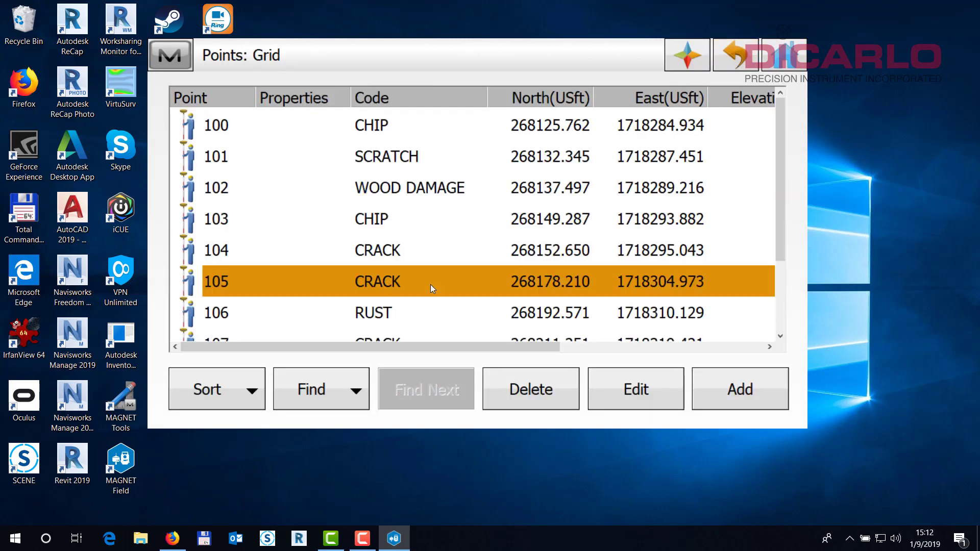
click(636, 388)
click(290, 94)
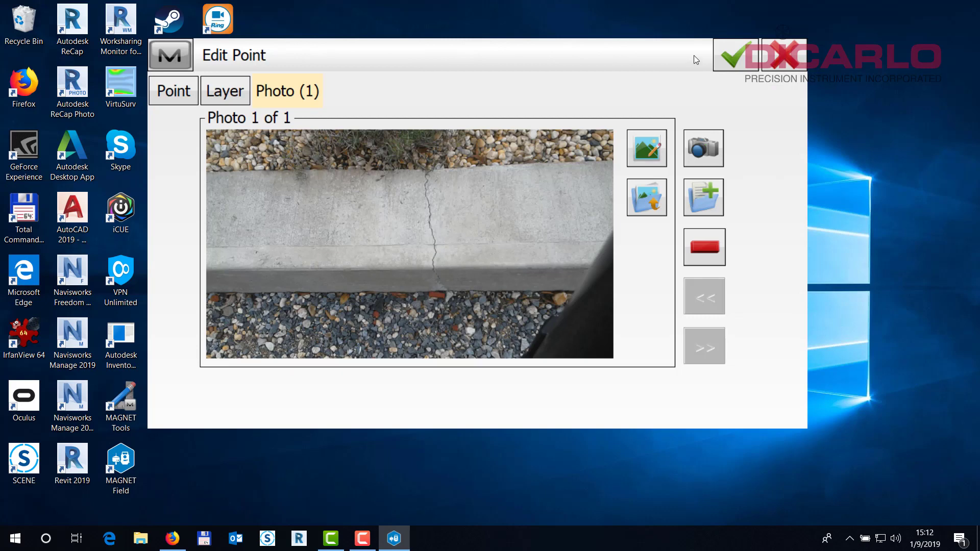
click(742, 58)
click(791, 56)
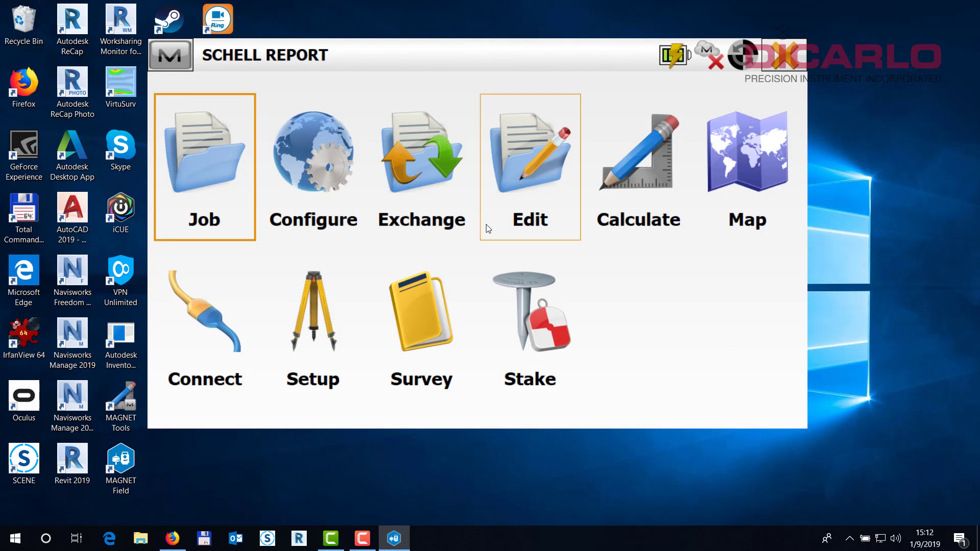
- Save the job as a MAGNET Field Job package (*.mjfzip) named Custom Report
click(205, 157)
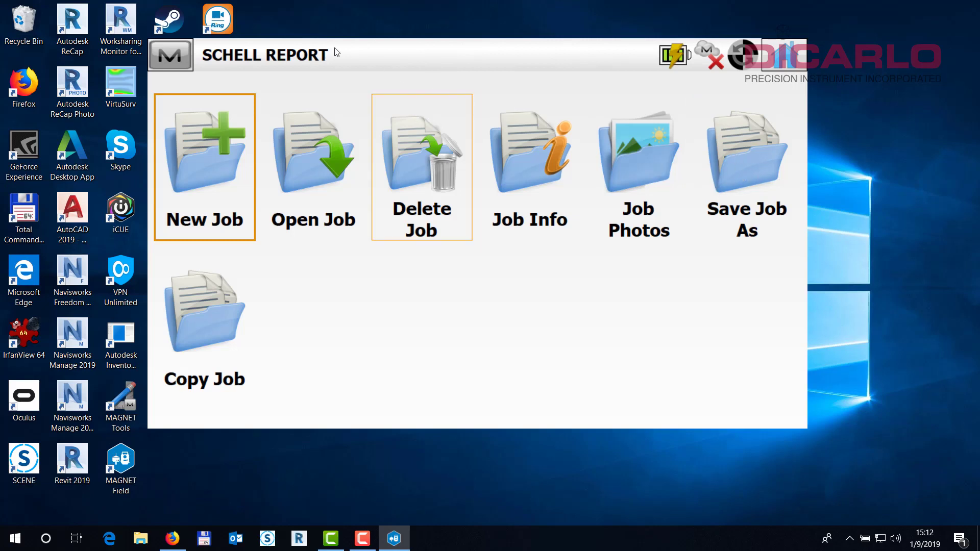
click(744, 155)
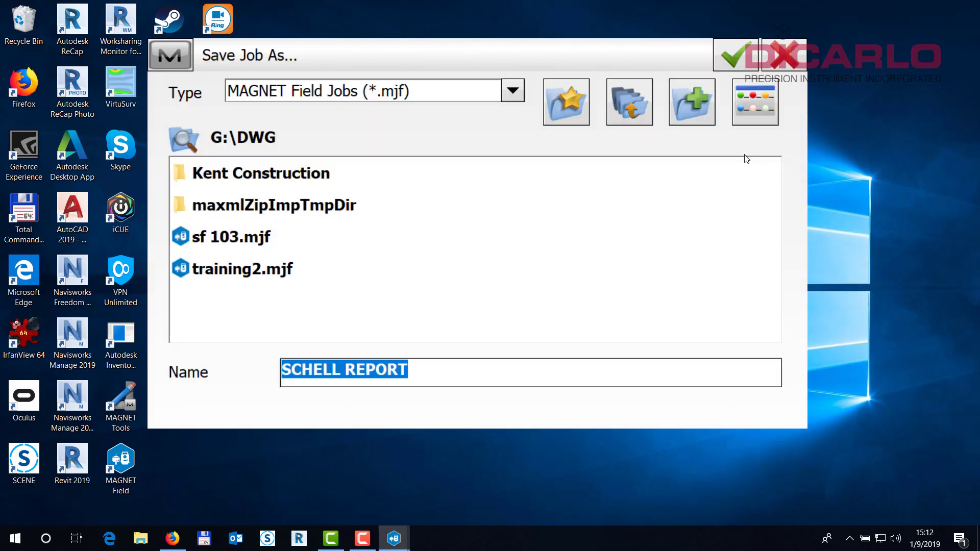
click(483, 92)
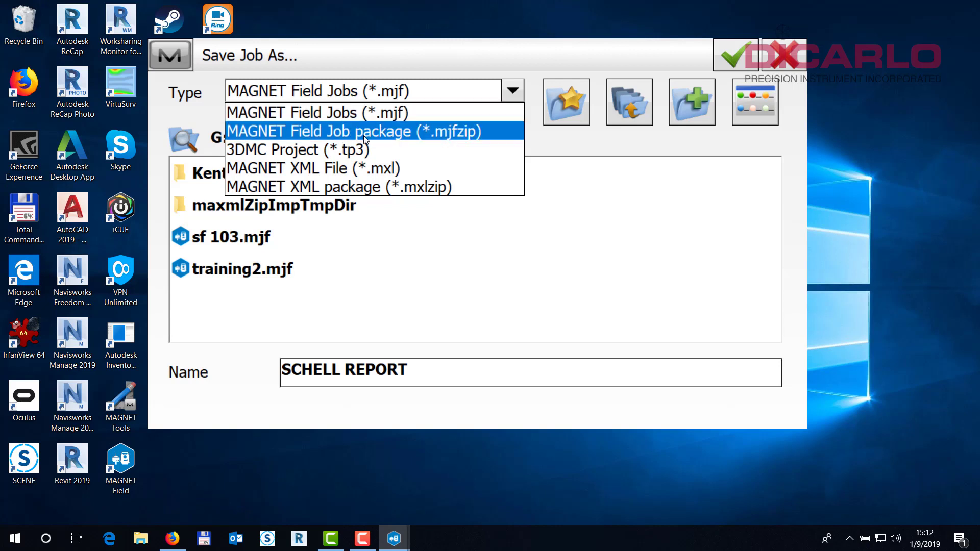
click(414, 130)
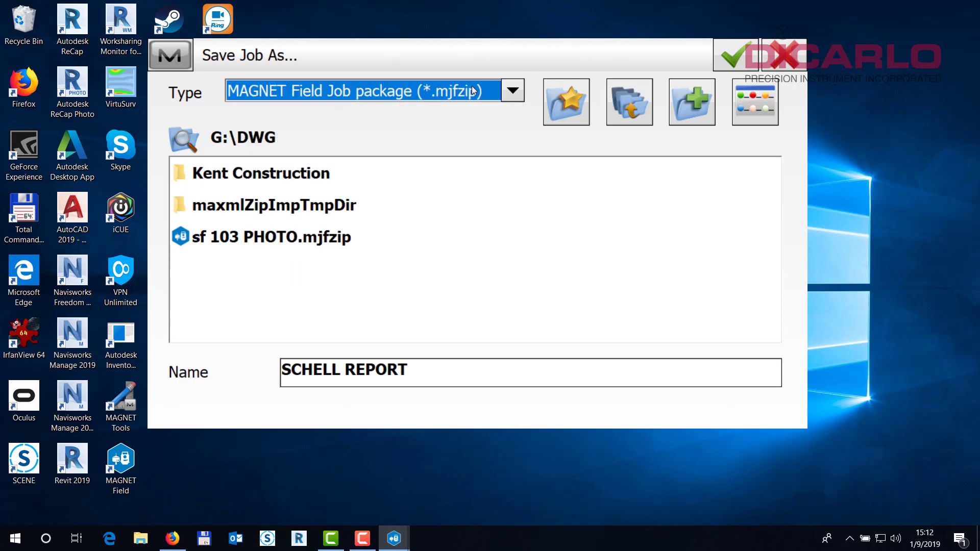
click(434, 368)
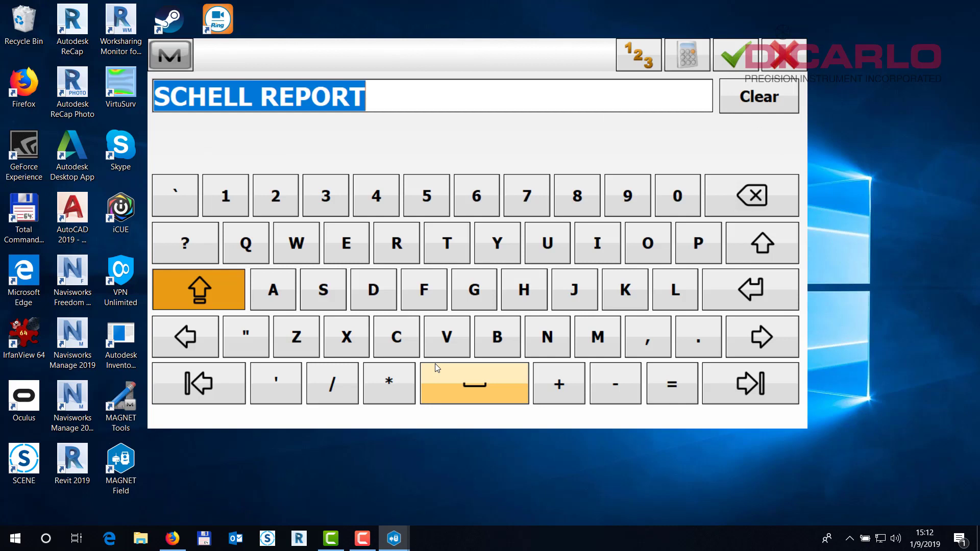
text(Custom)
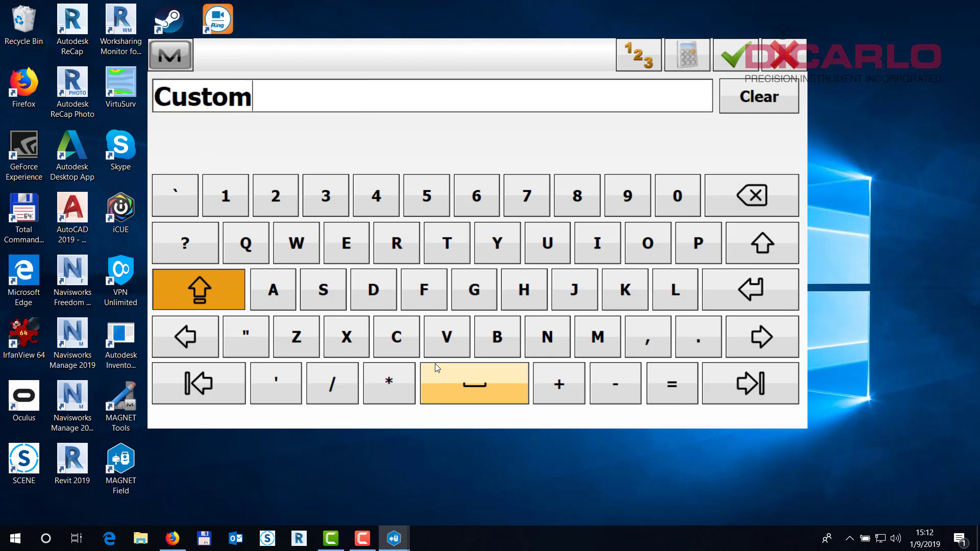
text( Report)
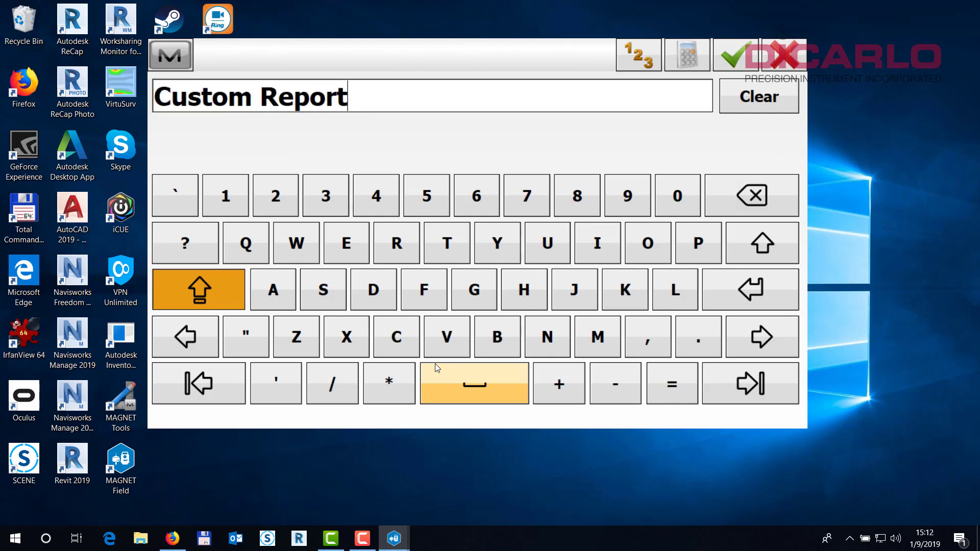
click(731, 51)
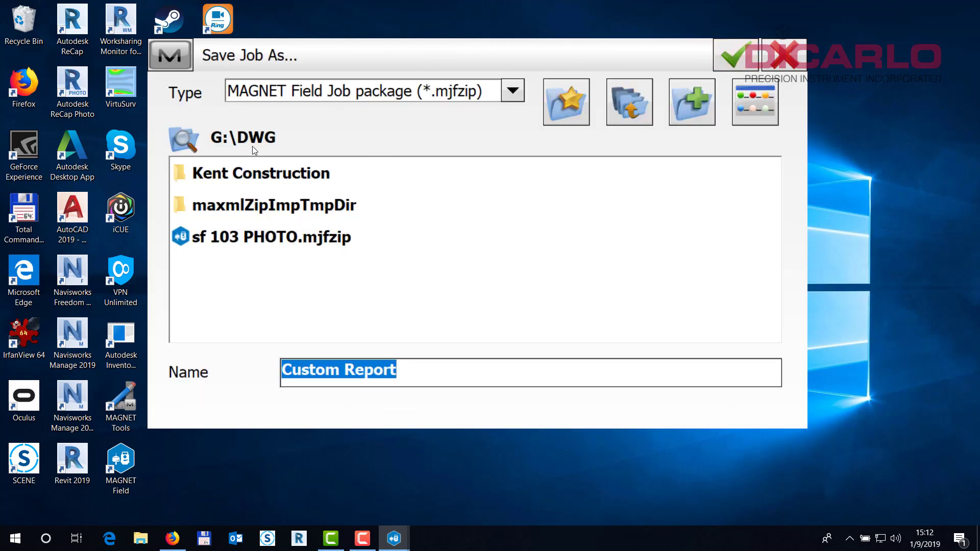
- Store the package in G:\Export and exit MAGNET Field
click(629, 102)
click(629, 103)
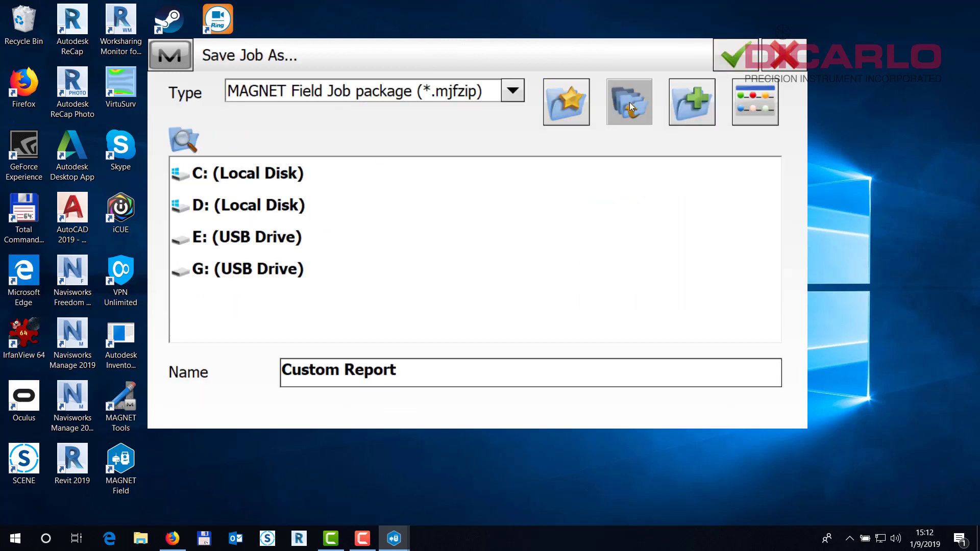
click(246, 270)
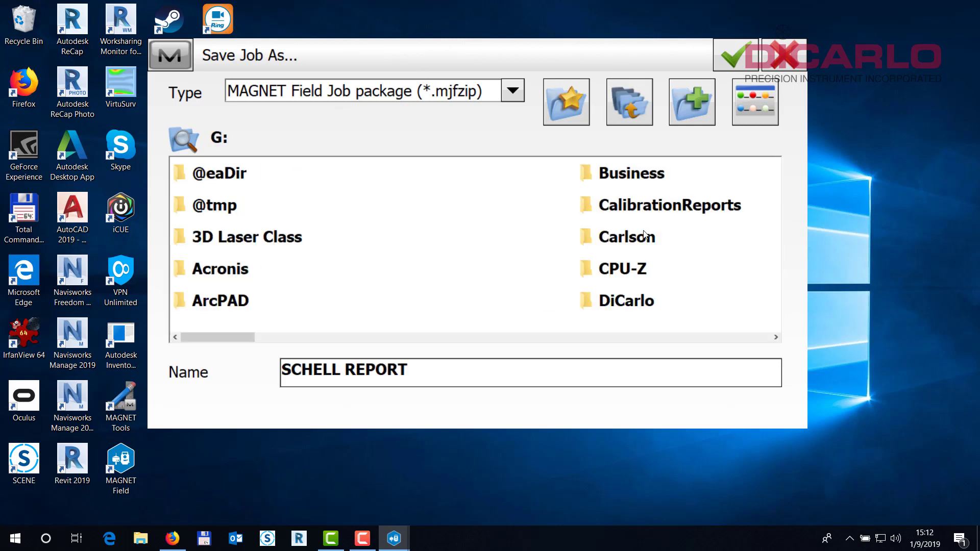
scroll(652, 269, down, 1)
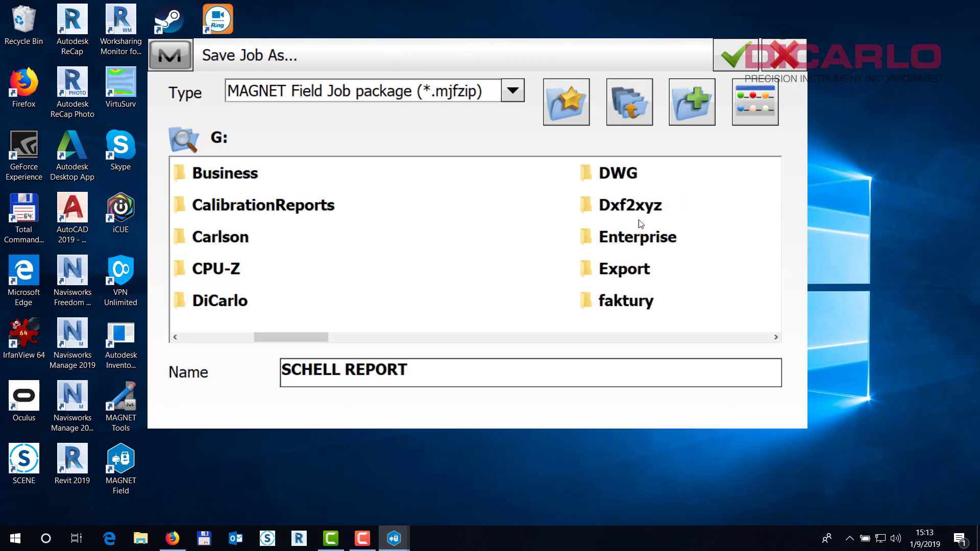
double_click(614, 268)
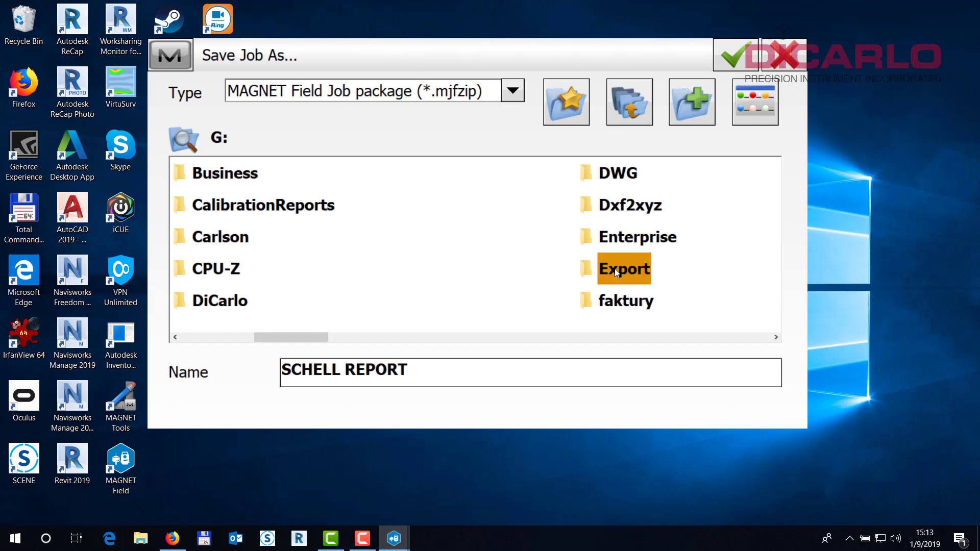
click(740, 48)
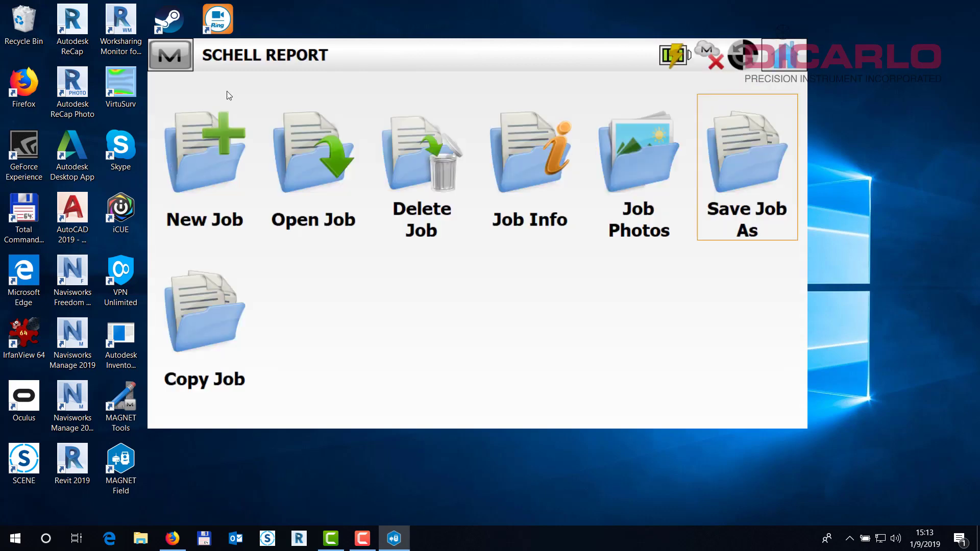
click(741, 51)
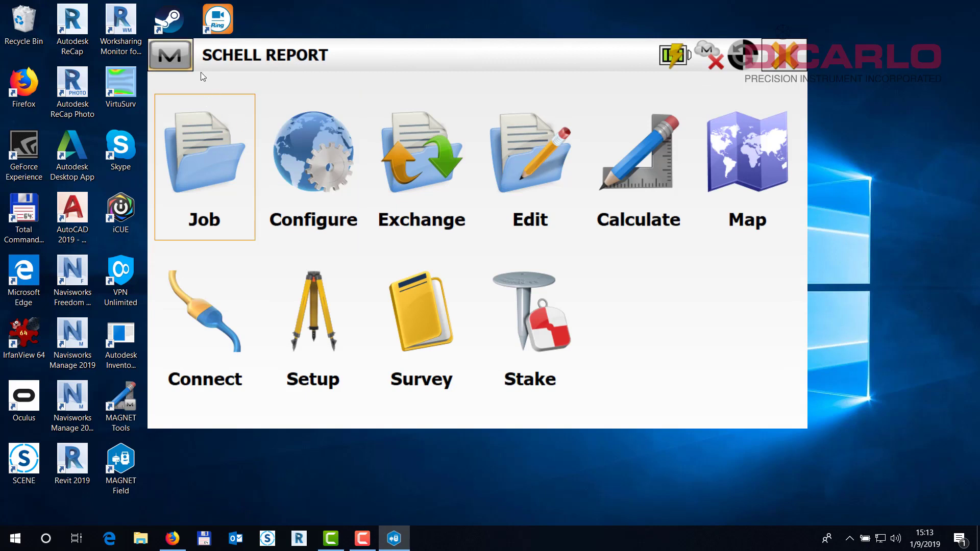
click(782, 55)
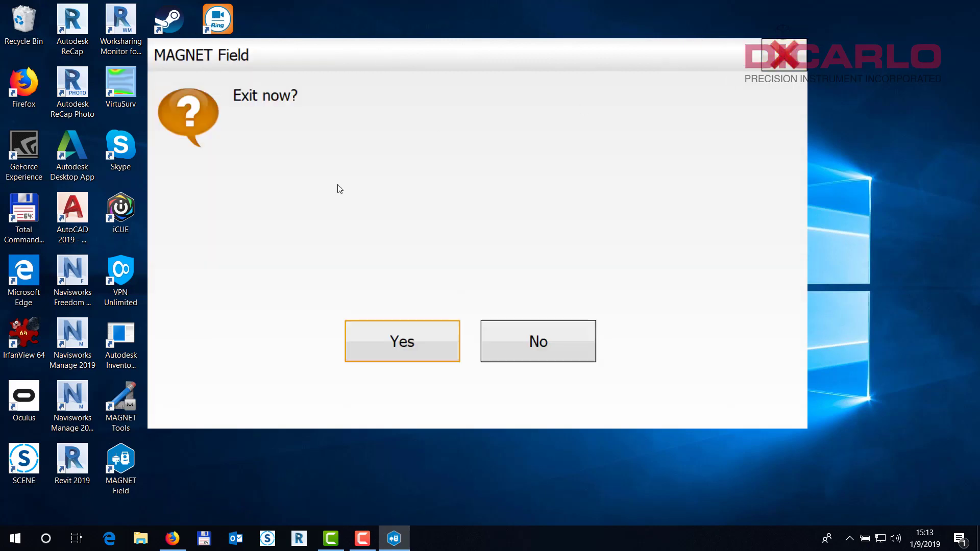
- Confirm the exit, check SCHELL REPORT in G:\Export in File Explorer, then close the window
click(403, 343)
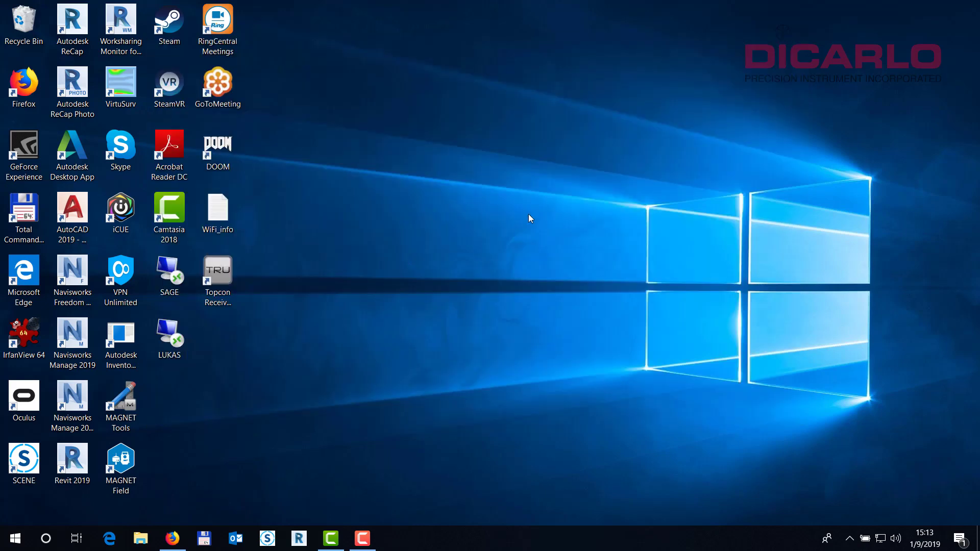
click(141, 538)
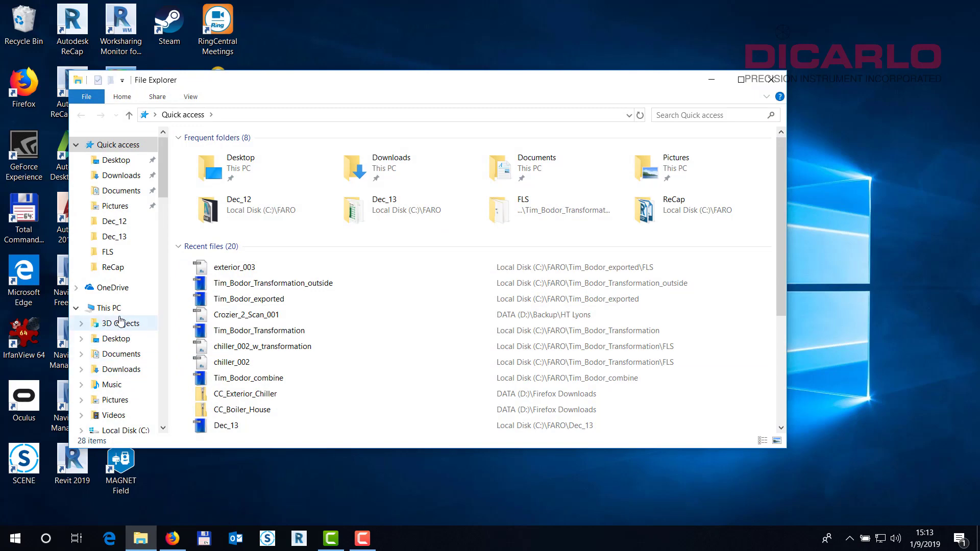
scroll(128, 367, down, 1)
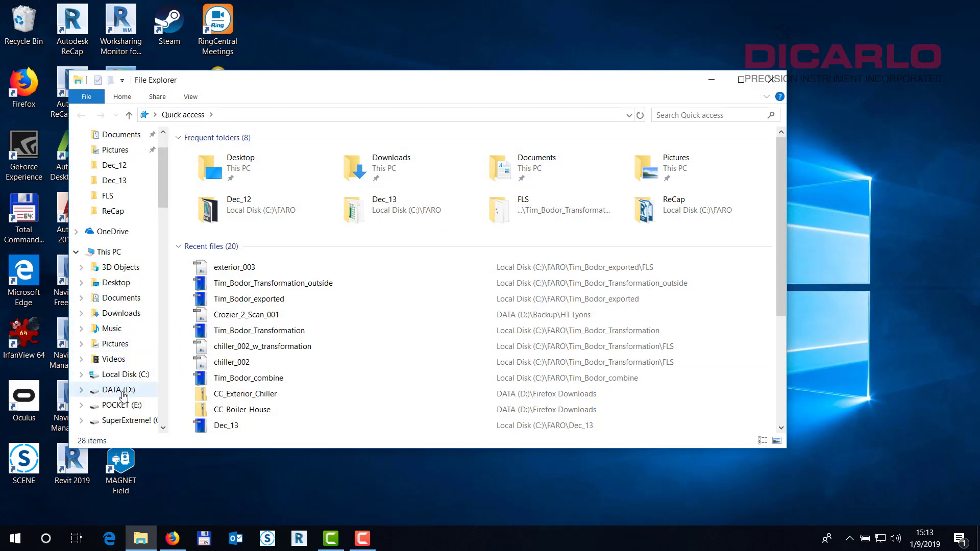
click(127, 404)
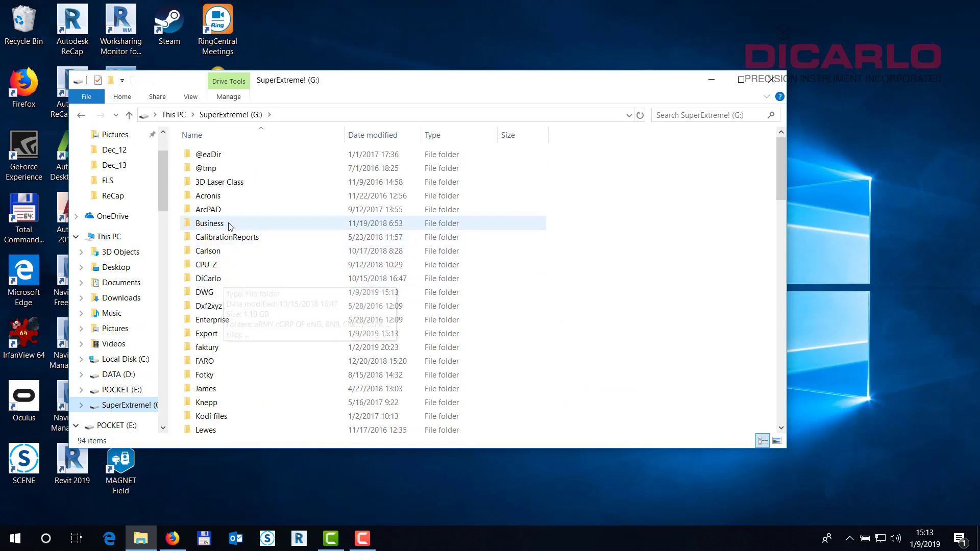
double_click(226, 334)
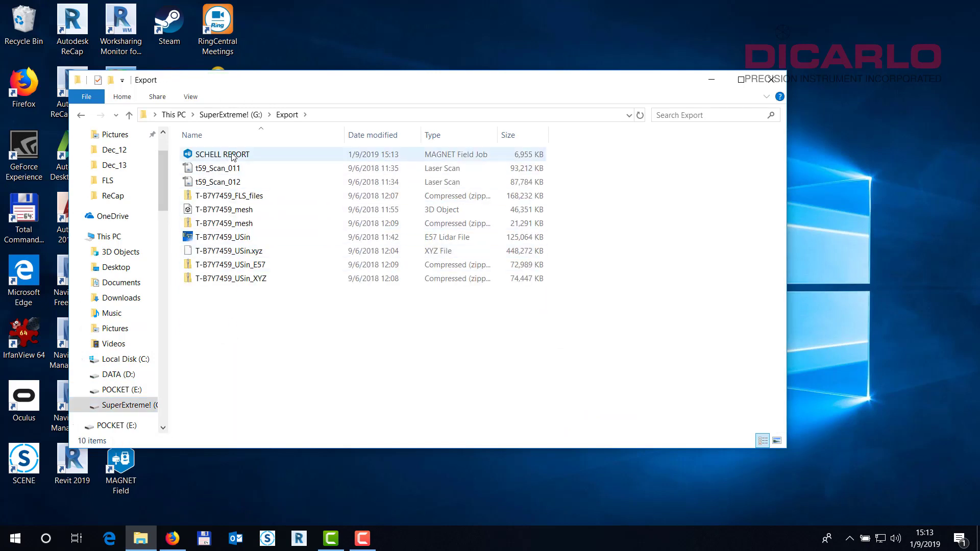
click(235, 156)
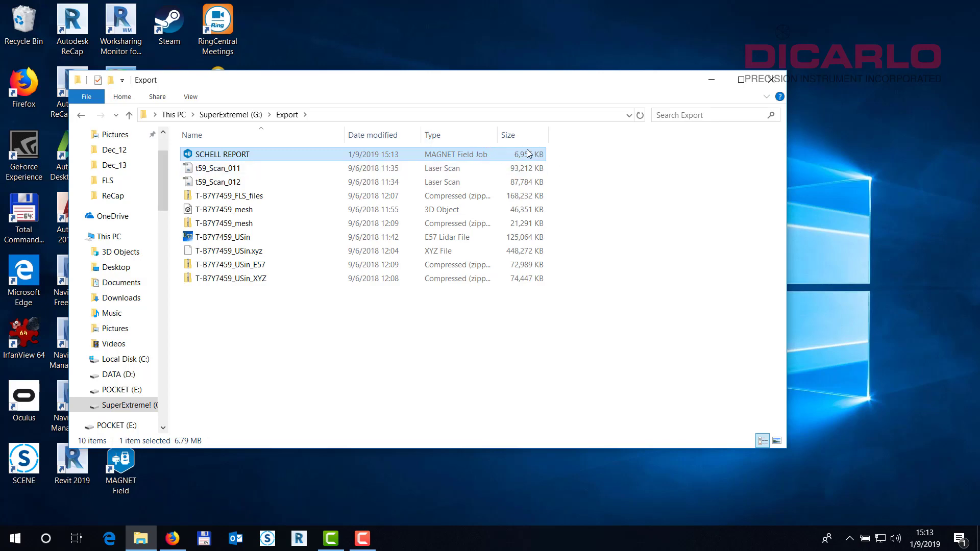
click(774, 81)
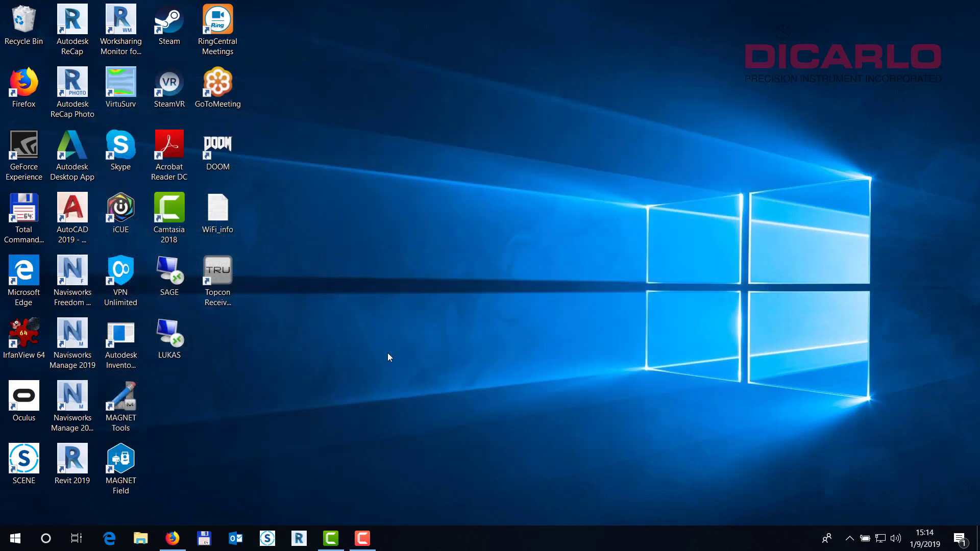
- Launch MAGNET Tools and start a new job in a new Report folder under D:\Jobs
double_click(119, 395)
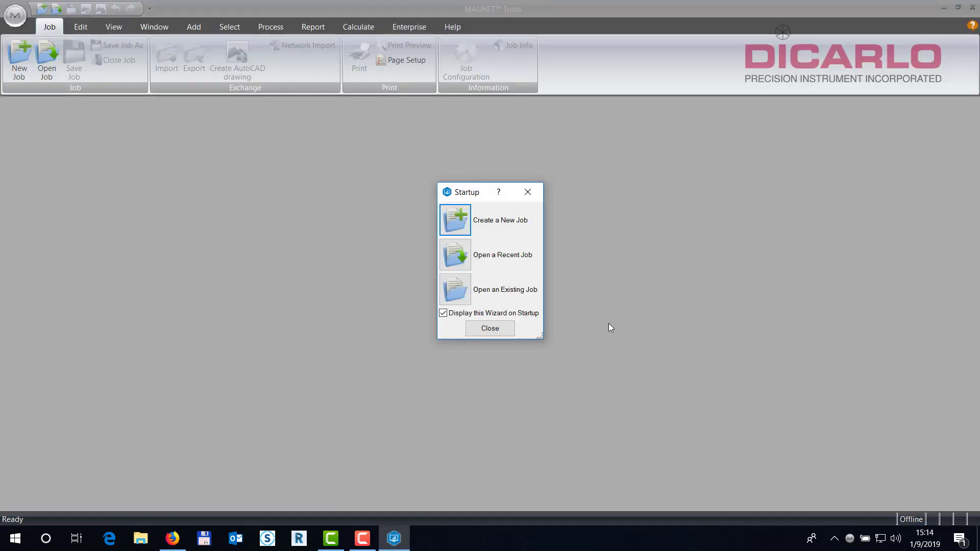
click(457, 212)
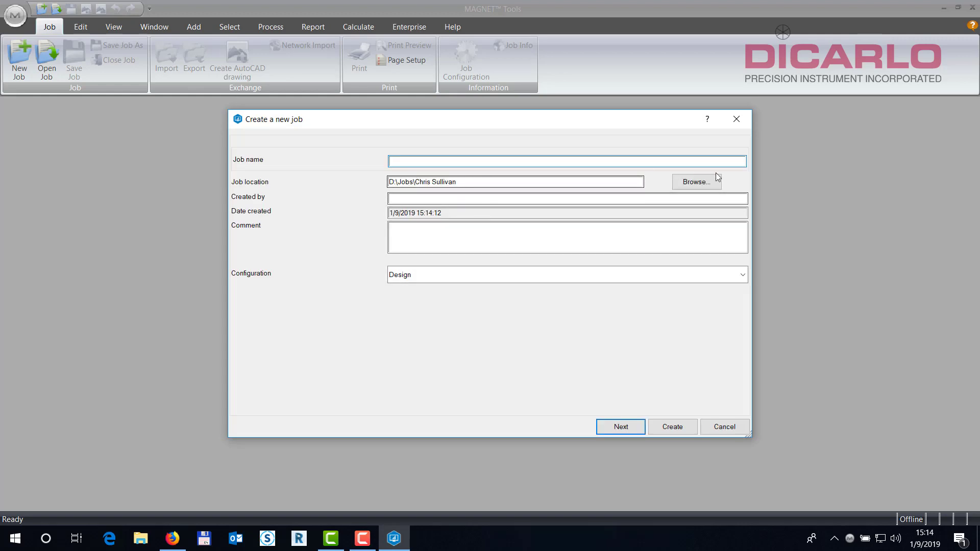
click(697, 182)
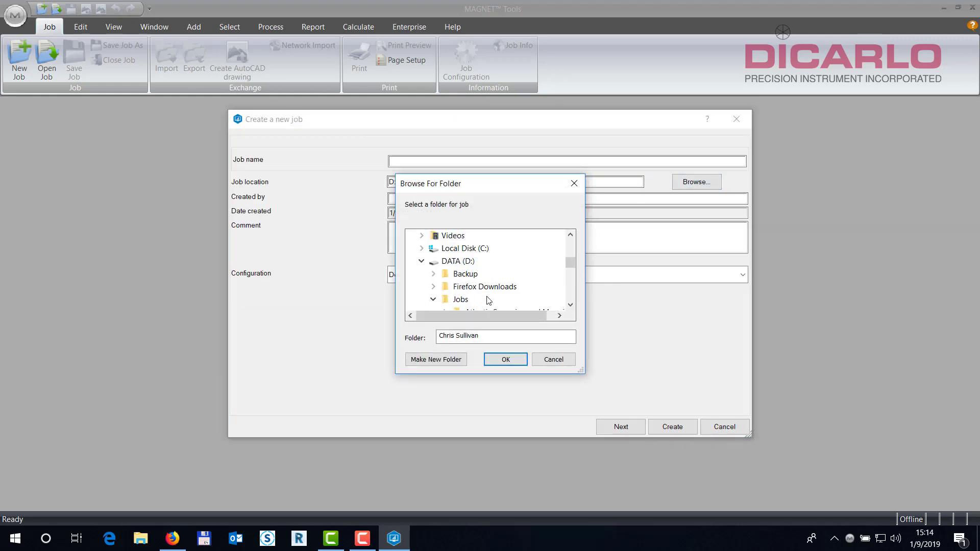
click(460, 260)
click(436, 359)
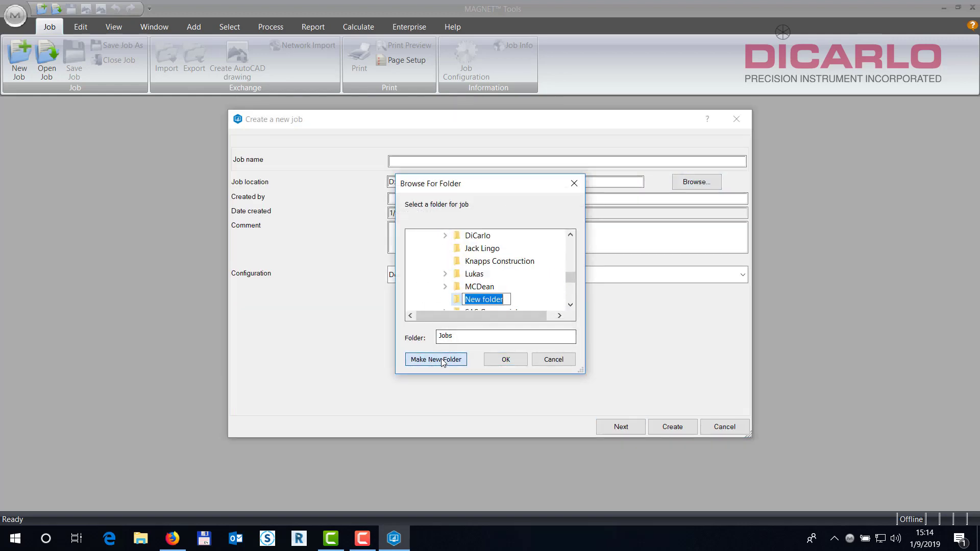
text(Report)
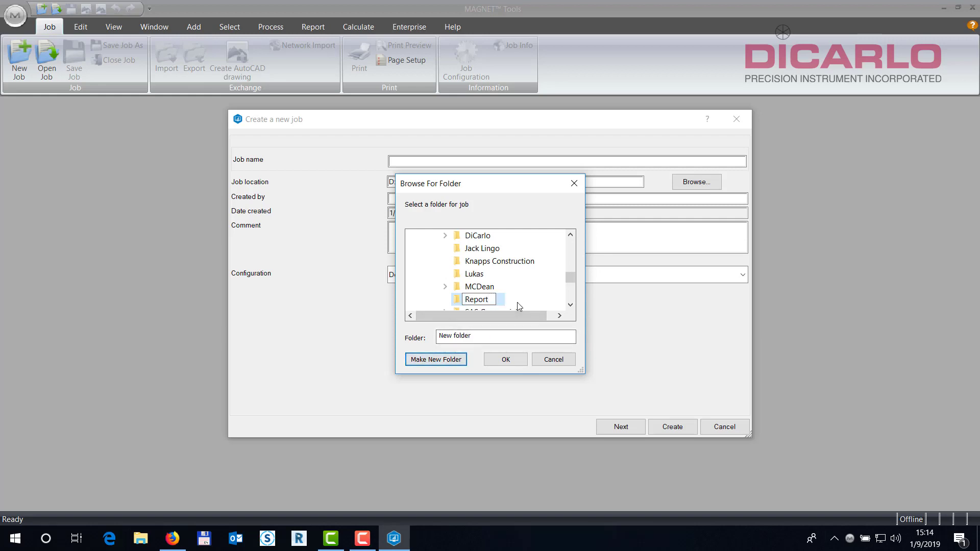
key(Return)
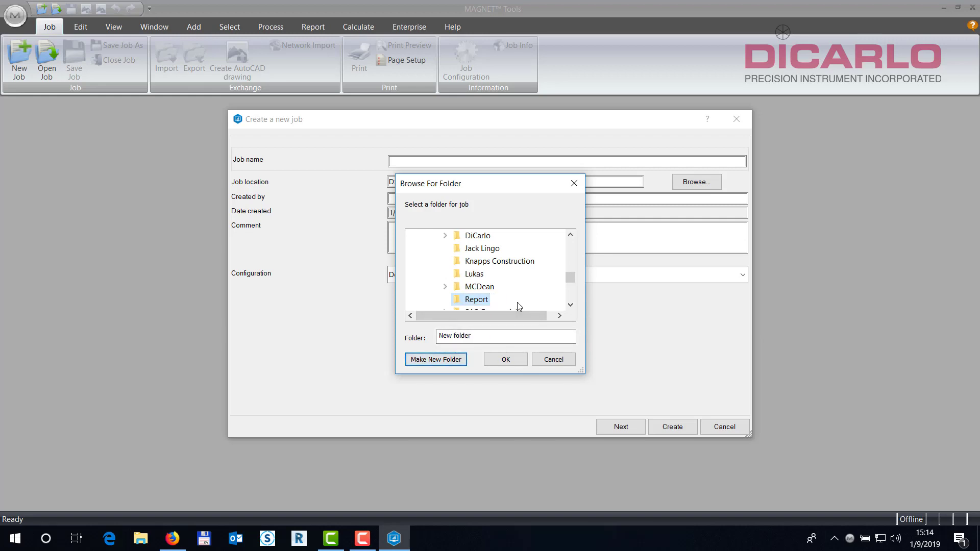
click(505, 359)
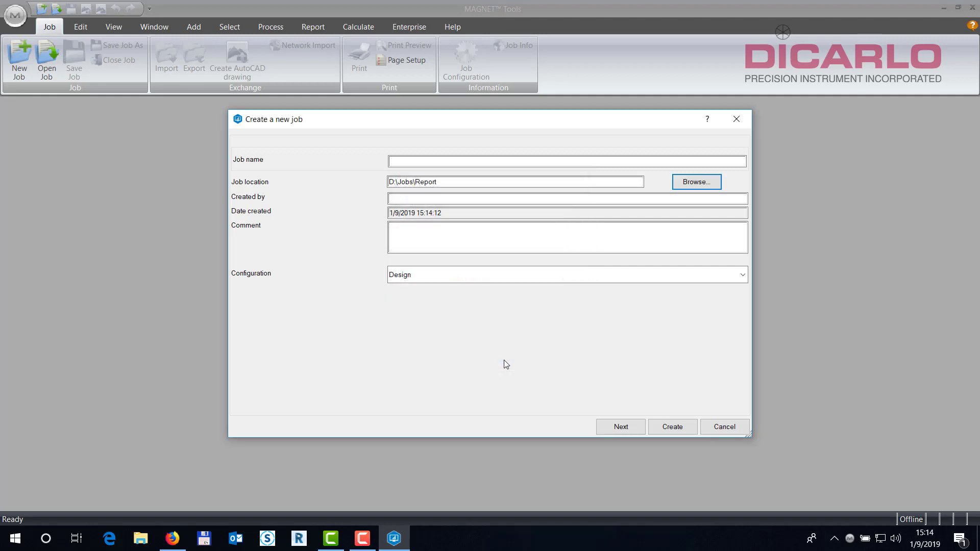
- Name the new job Custom Reporting and create it
click(434, 161)
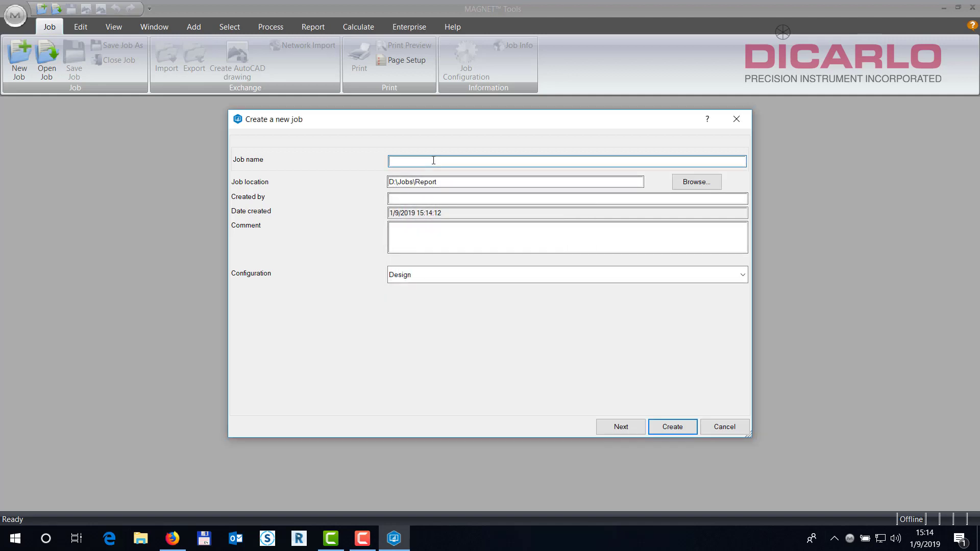
text(custom)
key(BackSpace)
key(BackSpace)
key(BackSpace)
key(BackSpace)
key(BackSpace)
text(Custom Report)
key(Return)
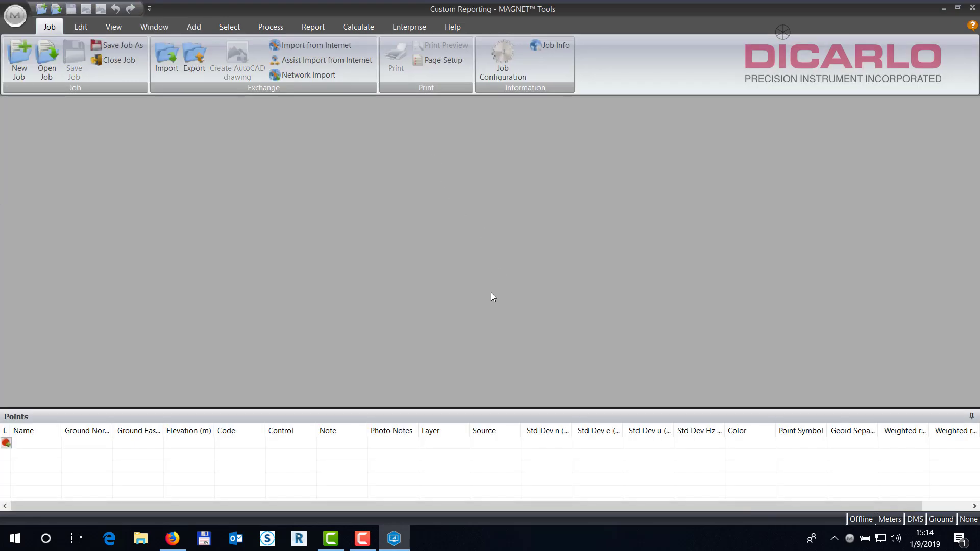
- Start an import and browse to the Export folder on the G: drive
click(168, 58)
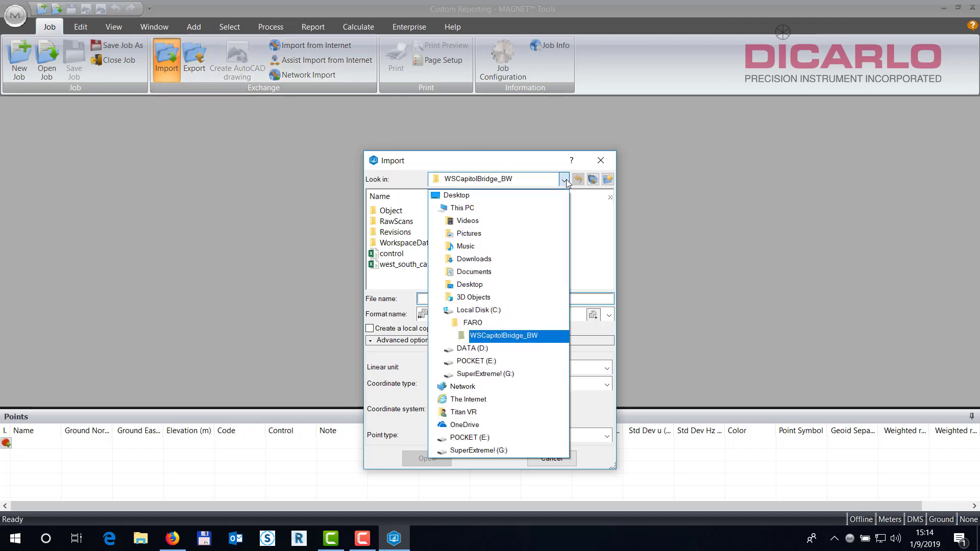
click(478, 375)
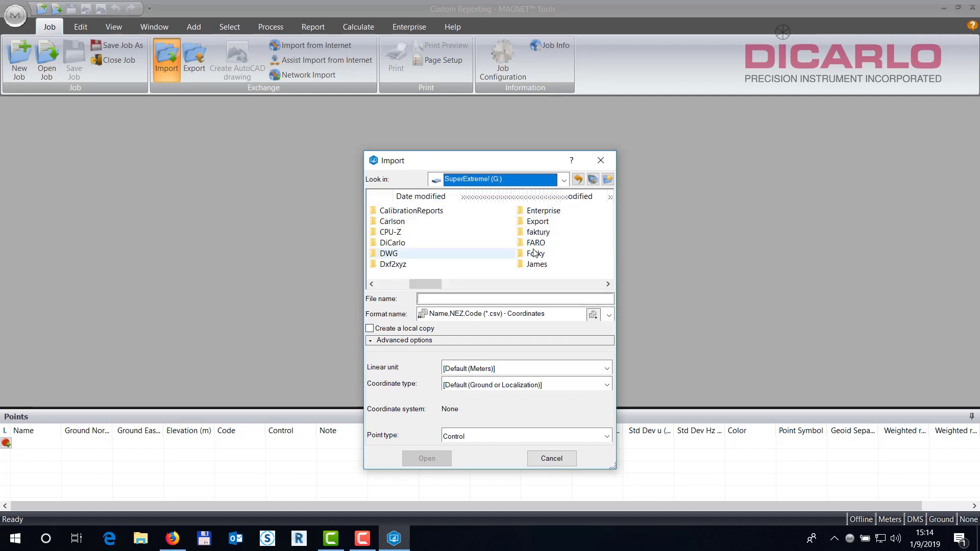
double_click(538, 221)
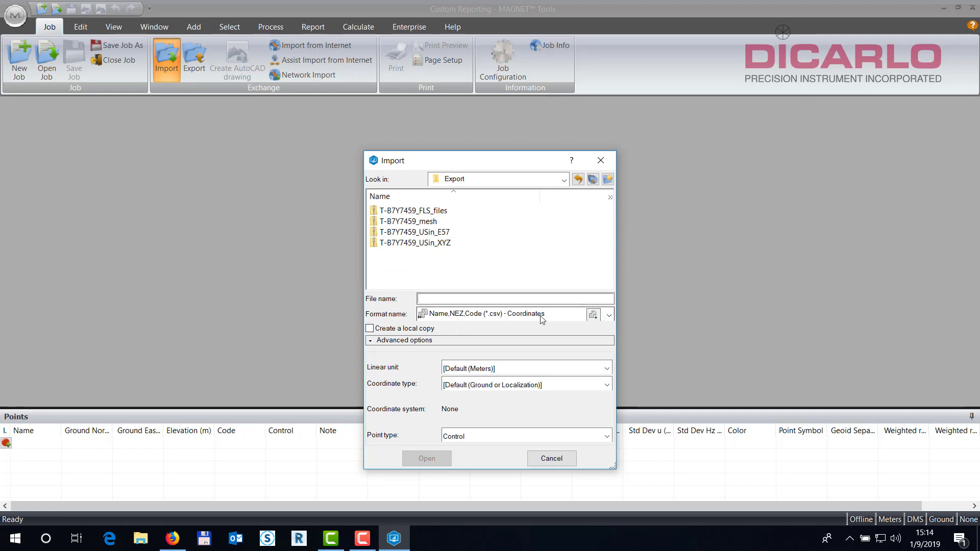
- Import SCHELL REPORT using the MAGNET Field Job Compressed (*.mjfzip) format
click(609, 315)
scroll(510, 261, down, 1)
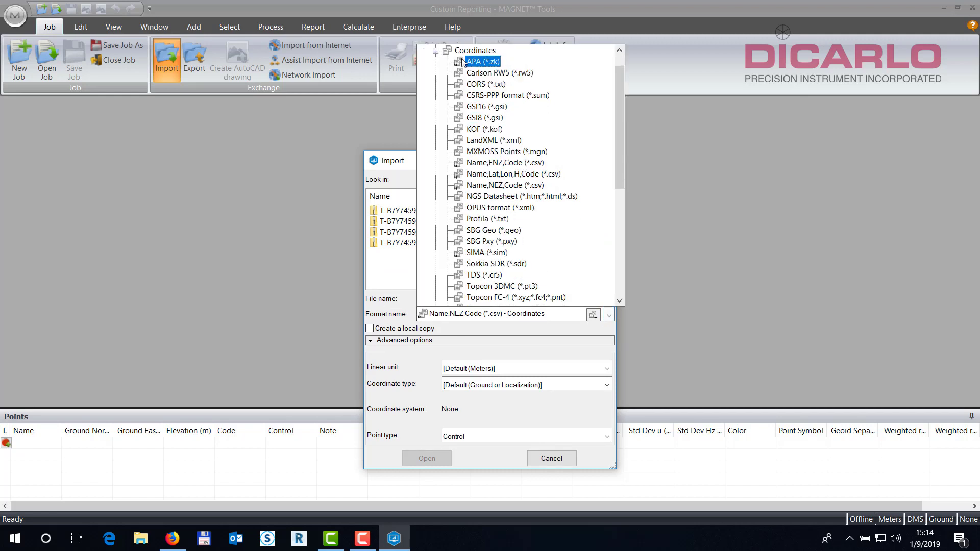
click(436, 51)
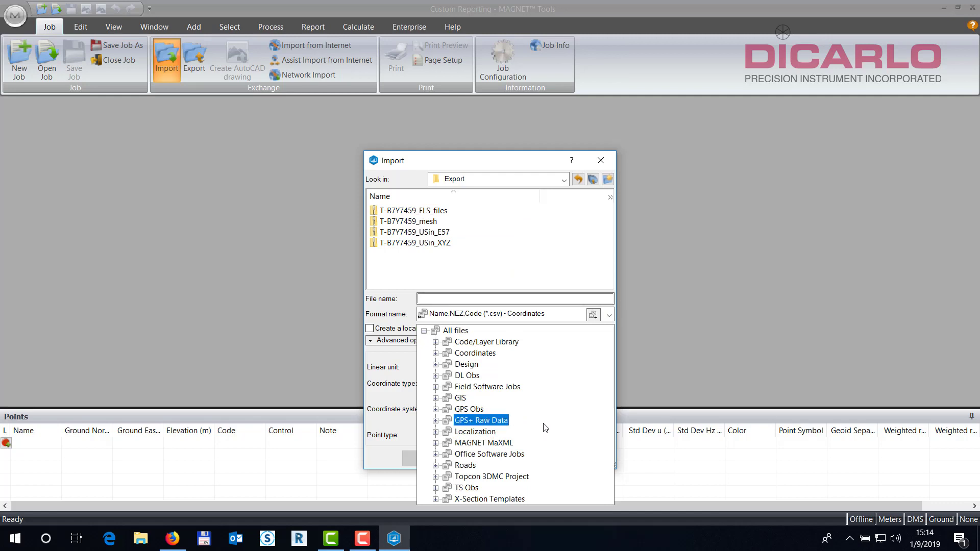
click(438, 389)
click(475, 314)
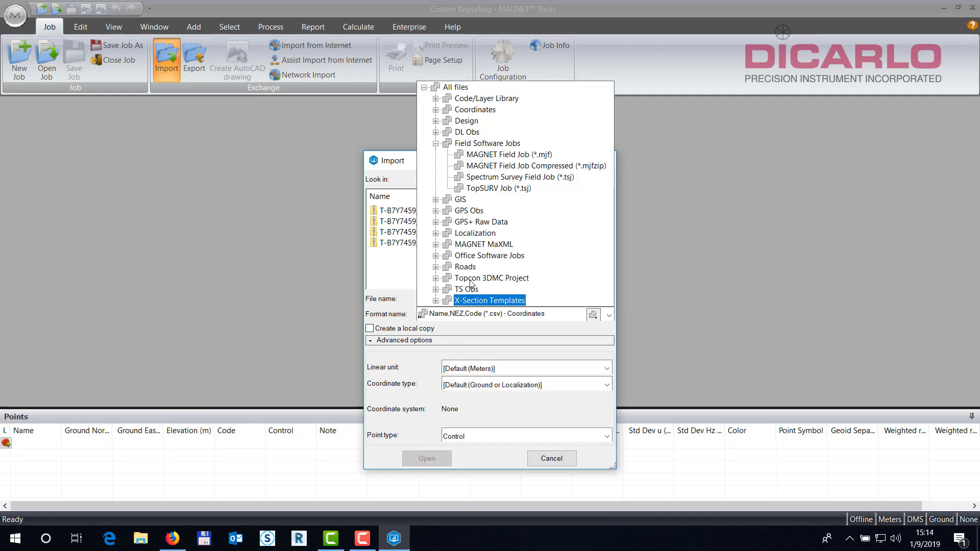
click(503, 168)
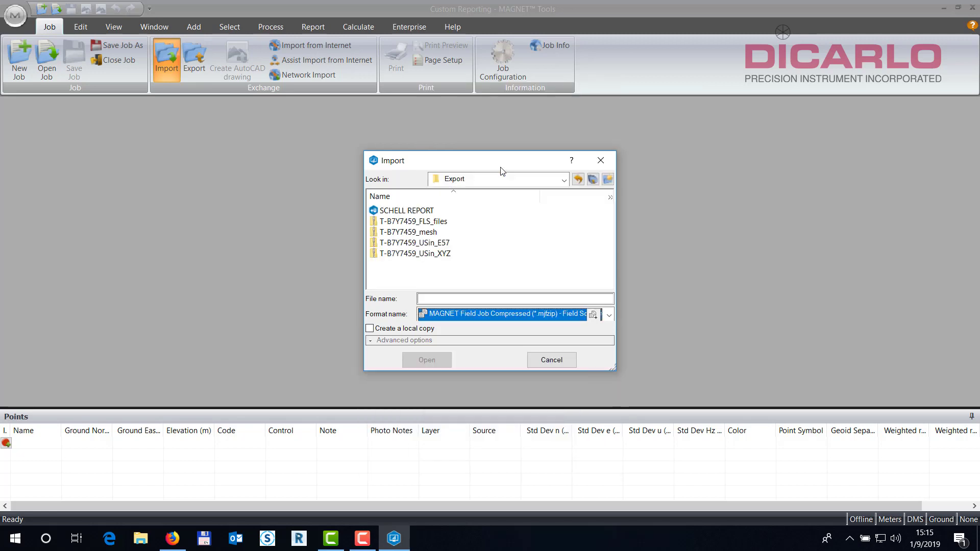
click(405, 211)
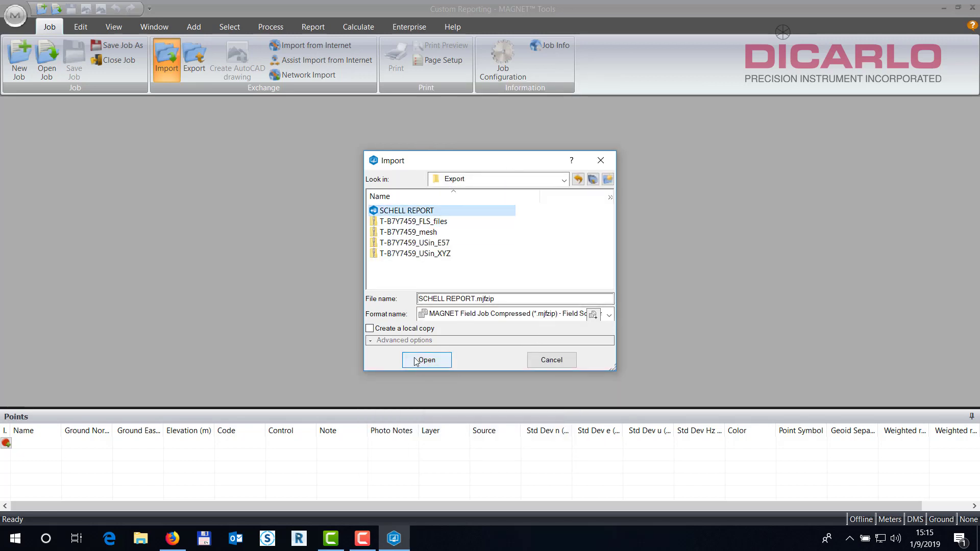
click(421, 363)
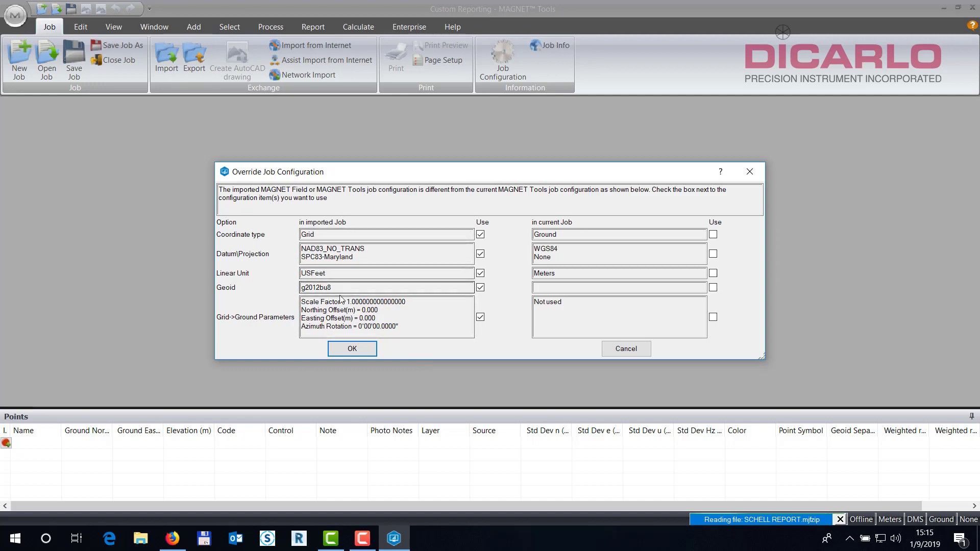
- Accept the imported configuration and show the points 100–109 and Base1 in an enlarged table
click(352, 349)
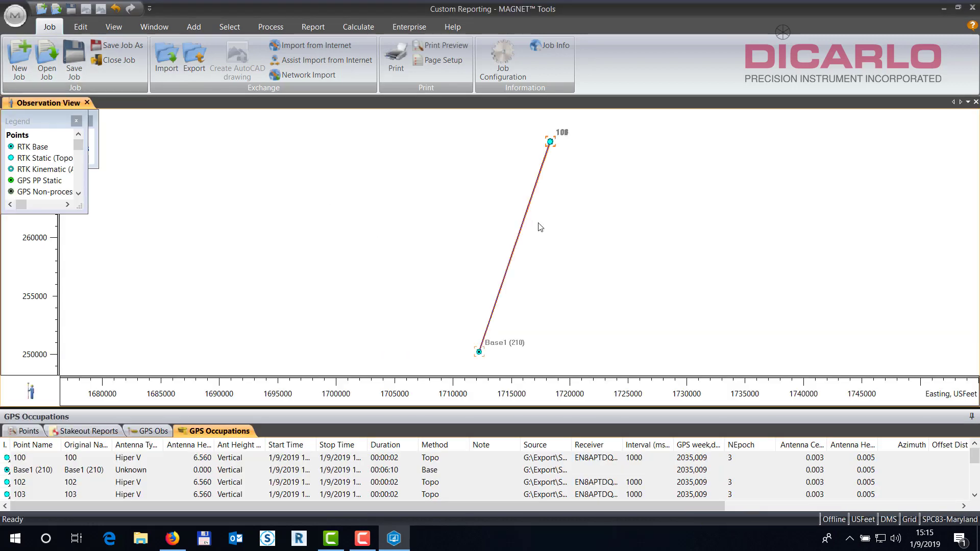
drag(322, 407, 316, 337)
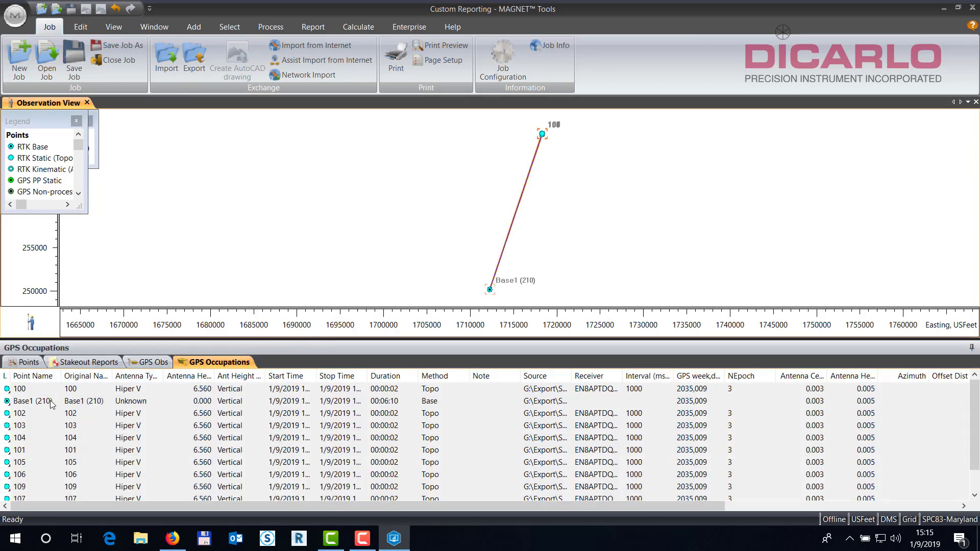
click(28, 362)
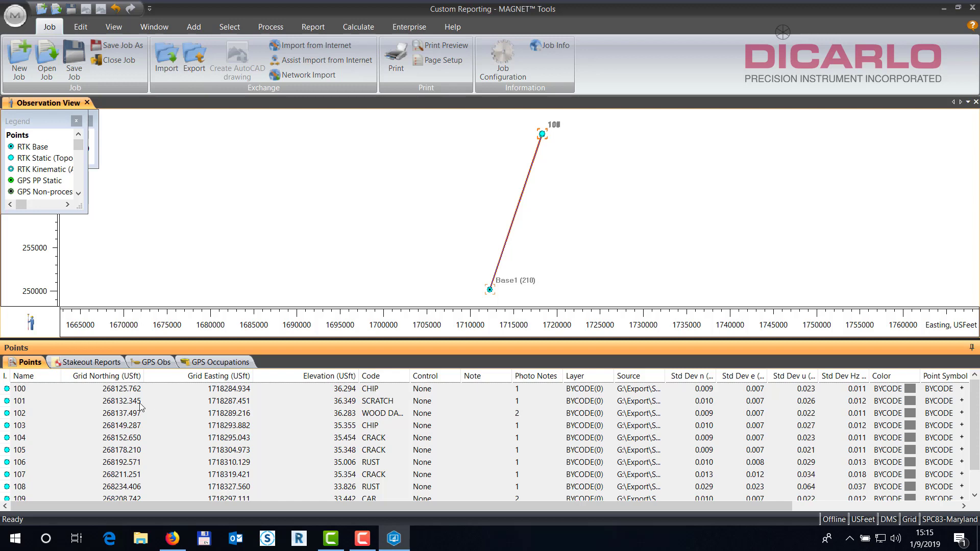
scroll(136, 414, down, 1)
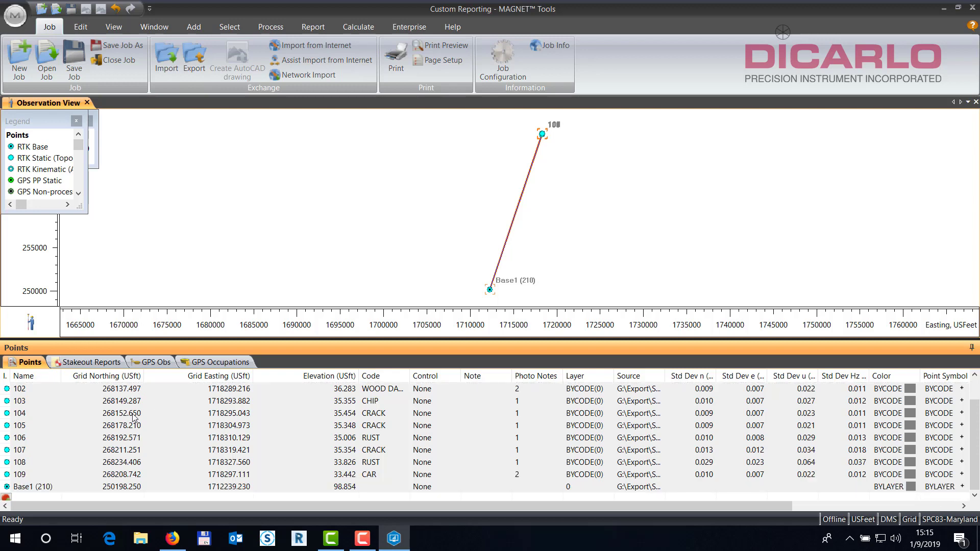
scroll(134, 417, up, 1)
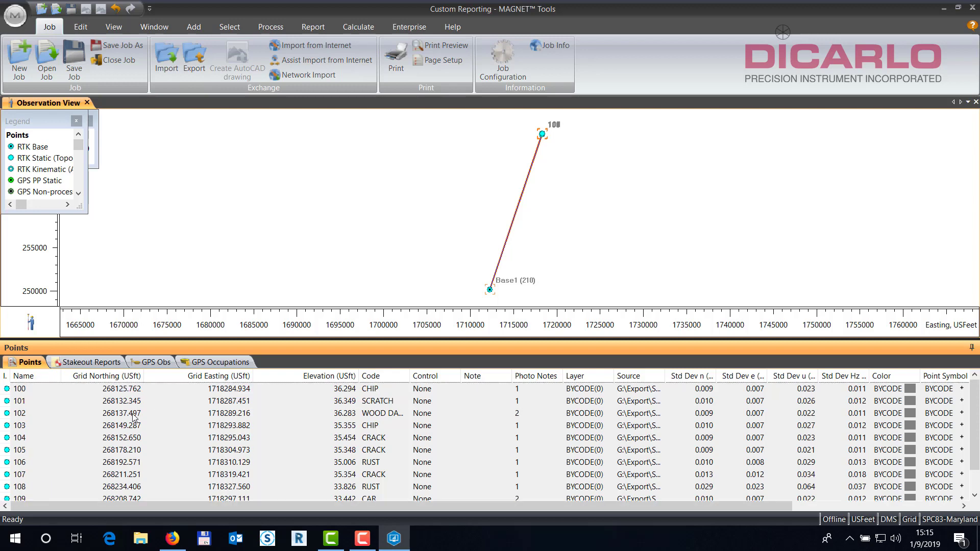
- Review point 102's two photo notes in its properties
double_click(514, 416)
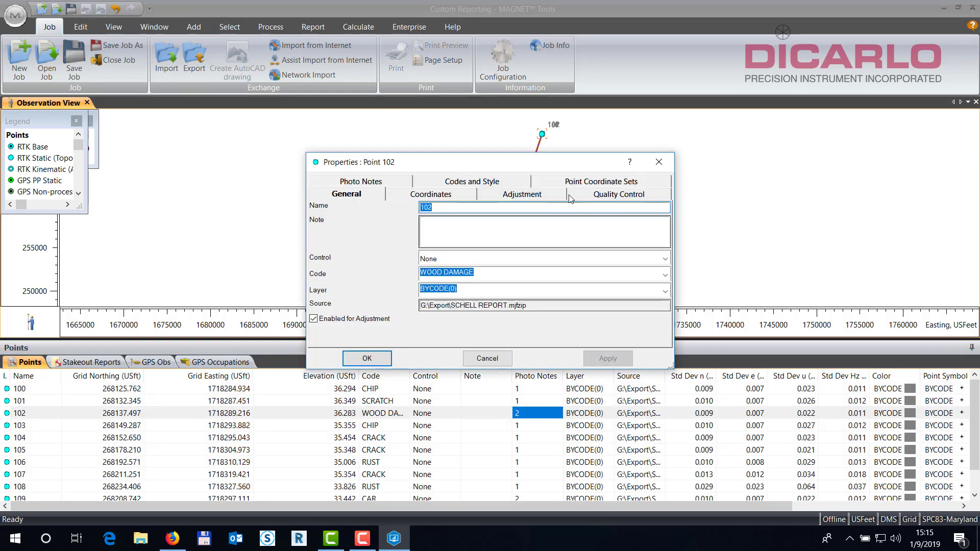
click(376, 183)
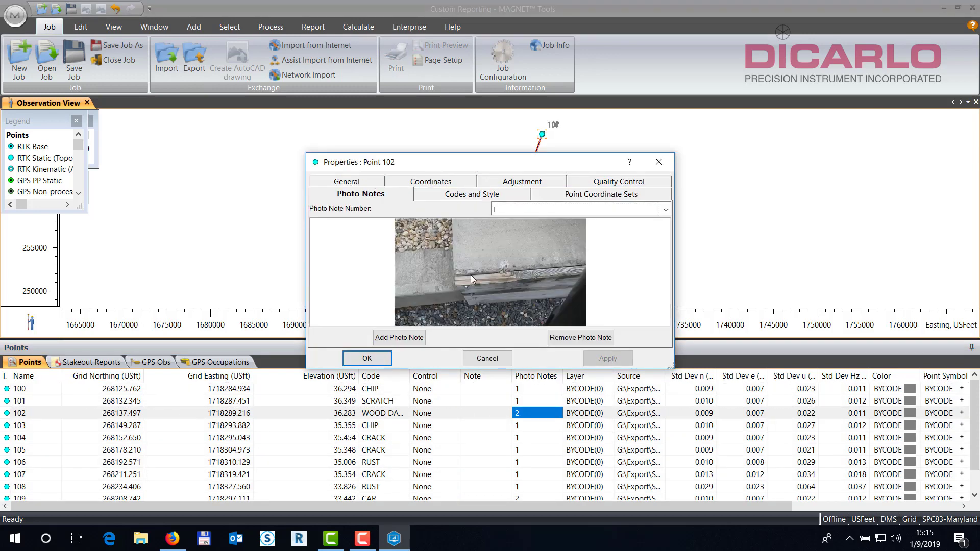
click(623, 209)
click(565, 237)
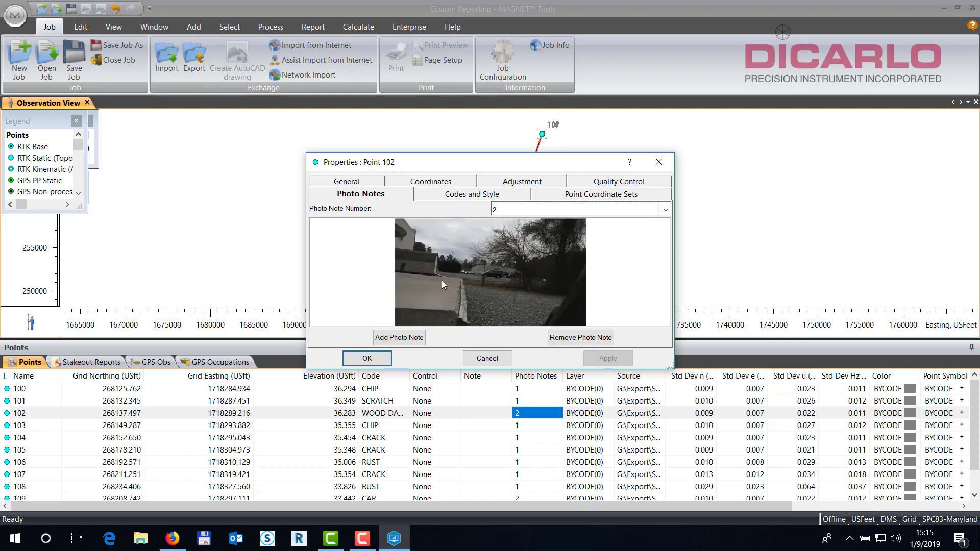
click(659, 162)
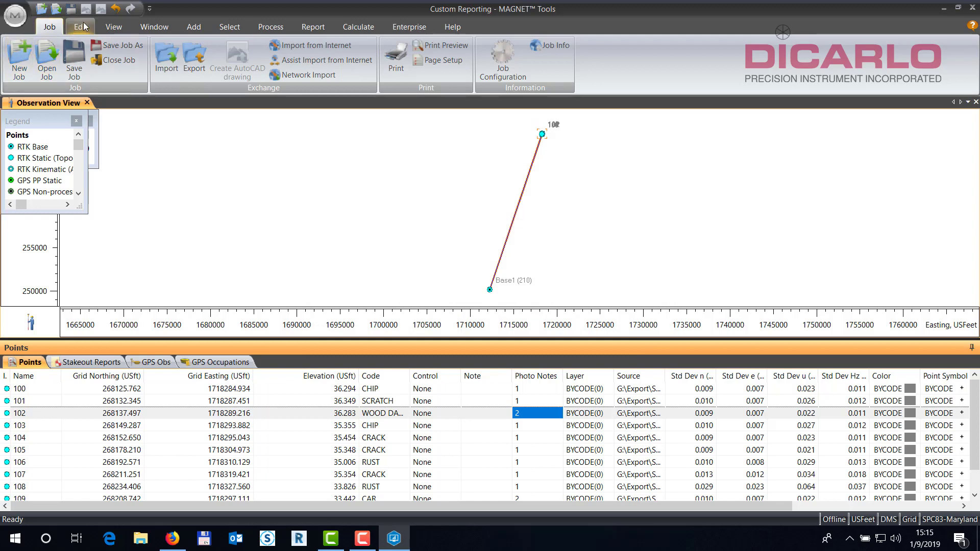
- Open a map view and zoom onto points 100–108 over Bing satellite imagery
click(114, 27)
click(77, 57)
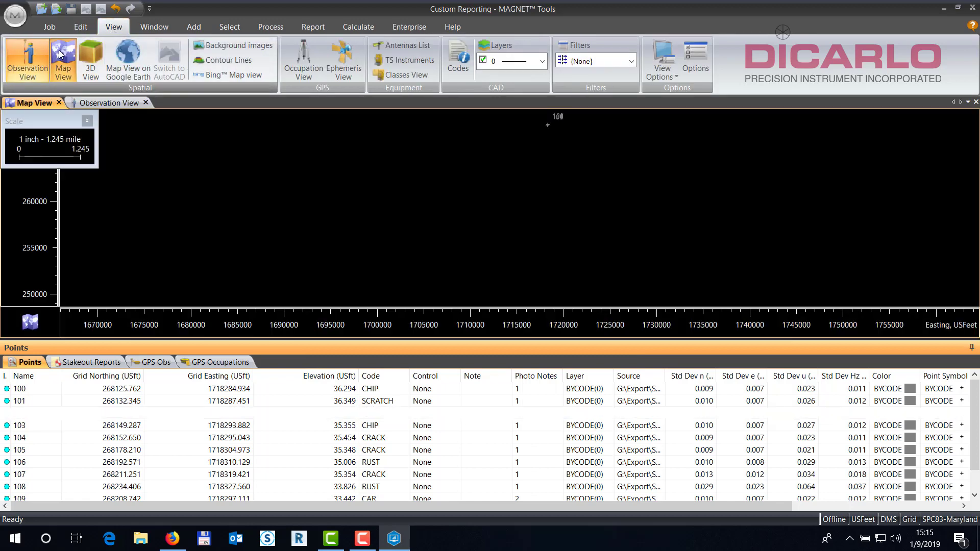
scroll(554, 119, up, 8)
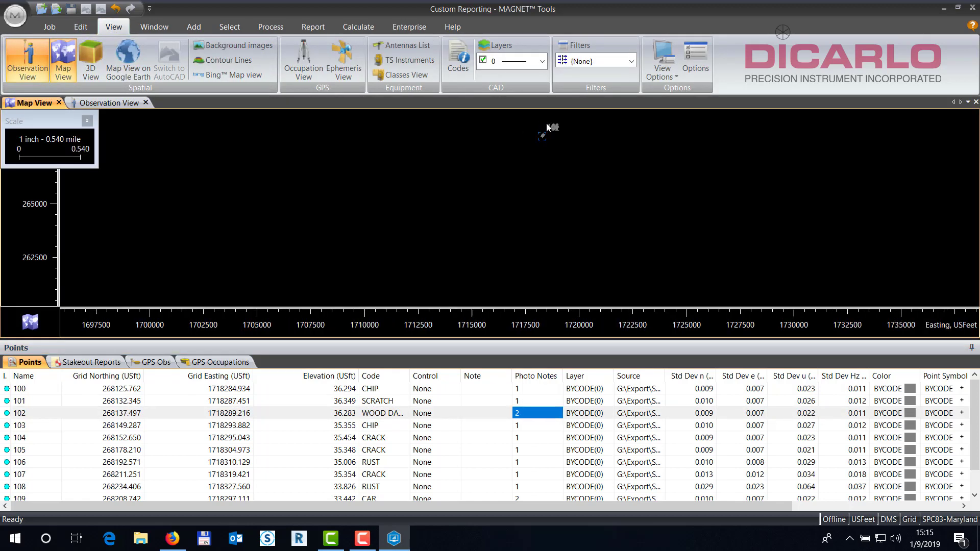
scroll(534, 137, up, 4)
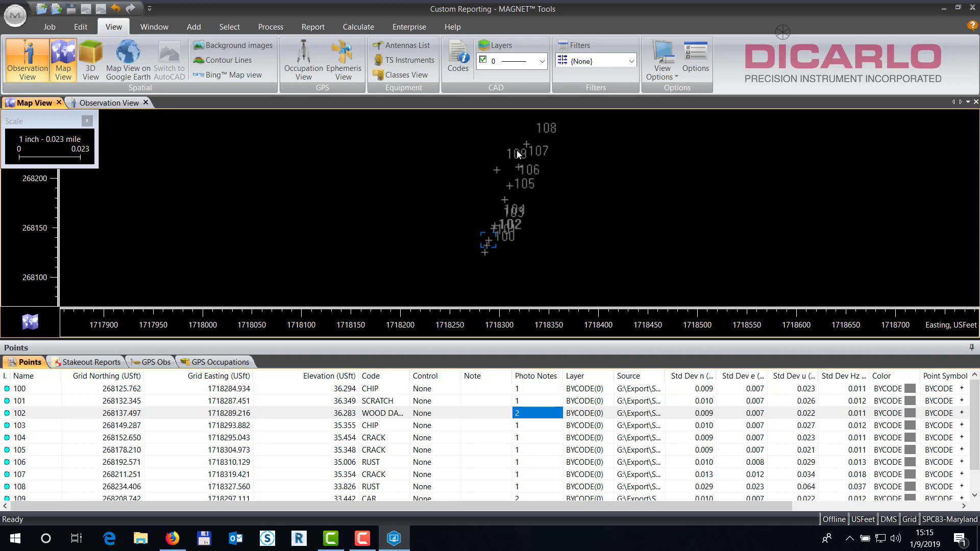
click(217, 75)
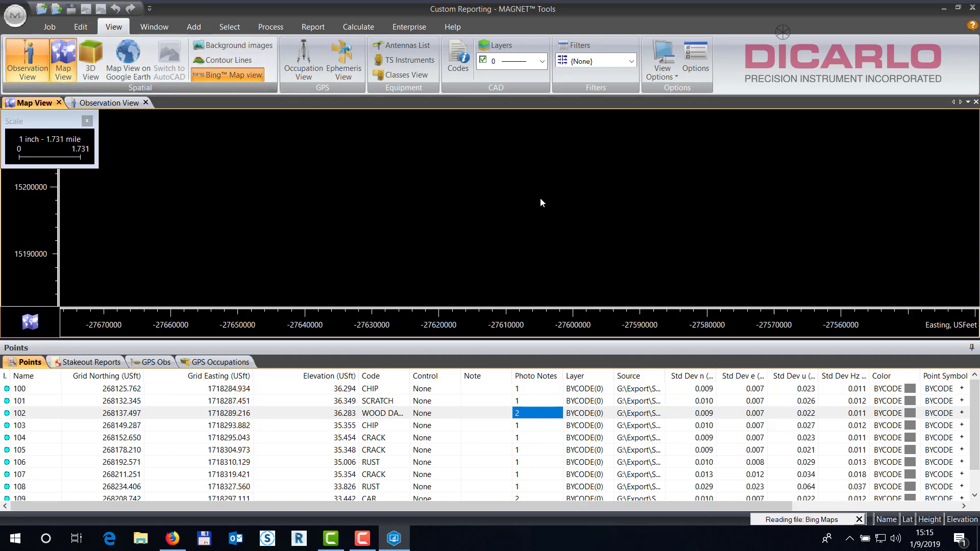
scroll(556, 135, up, 2)
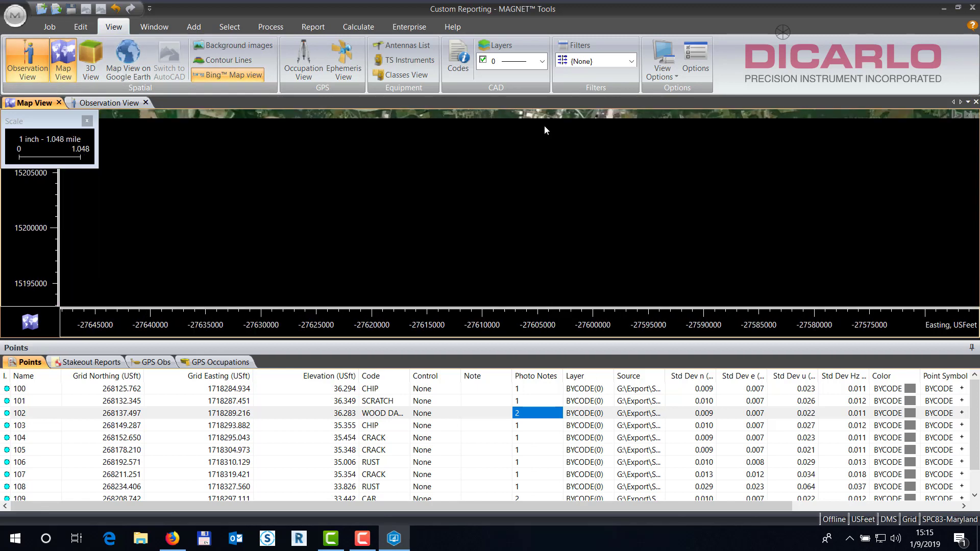
scroll(502, 153, up, 6)
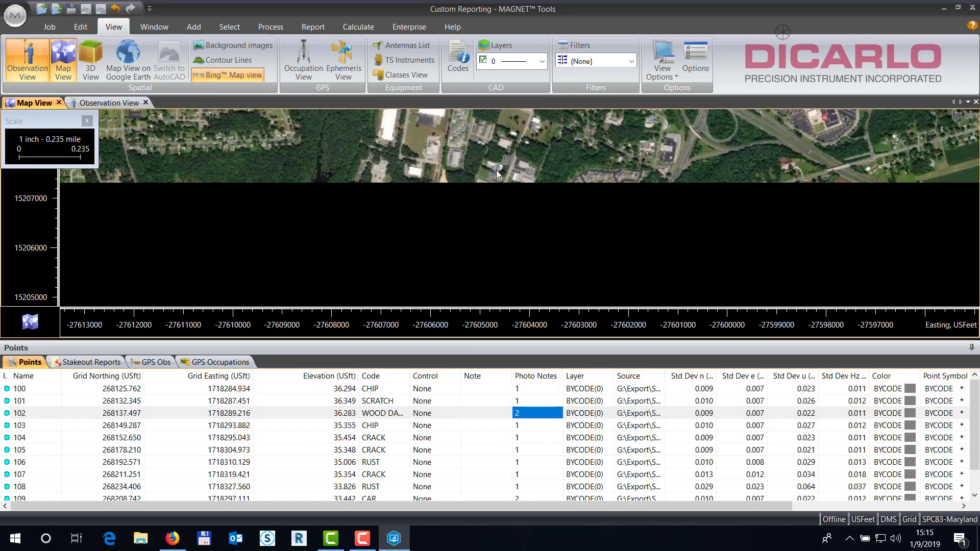
scroll(501, 156, up, 5)
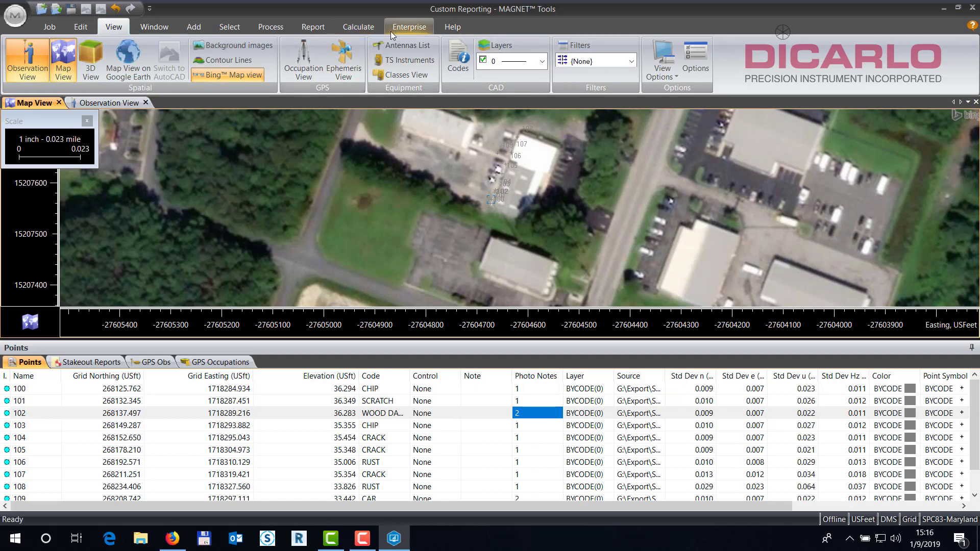
- Add a new user report named Custom Report in Report Configuration
click(313, 28)
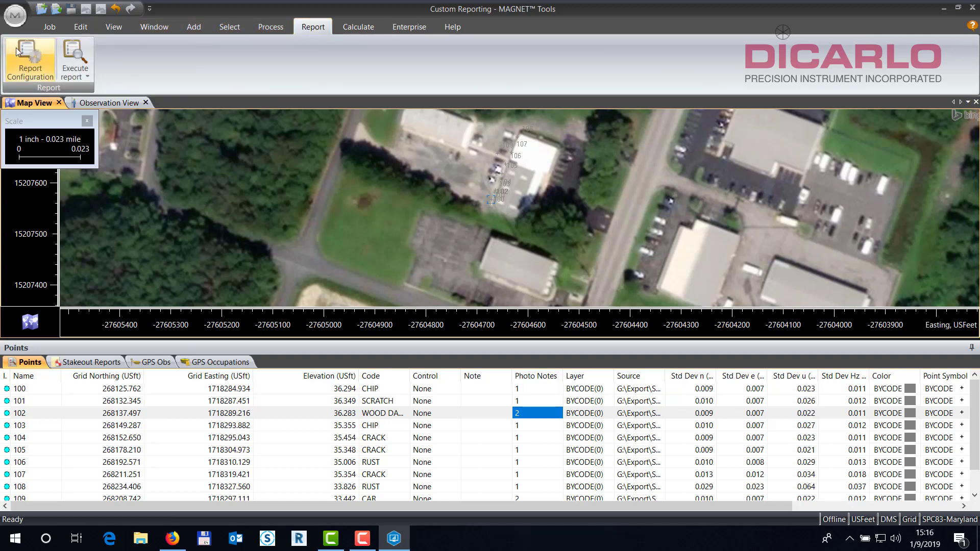
click(31, 57)
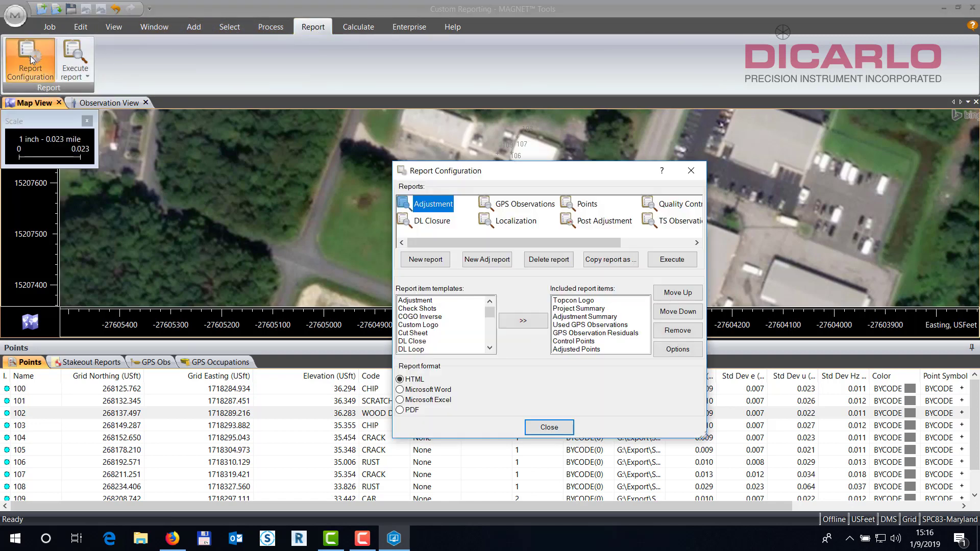
click(426, 260)
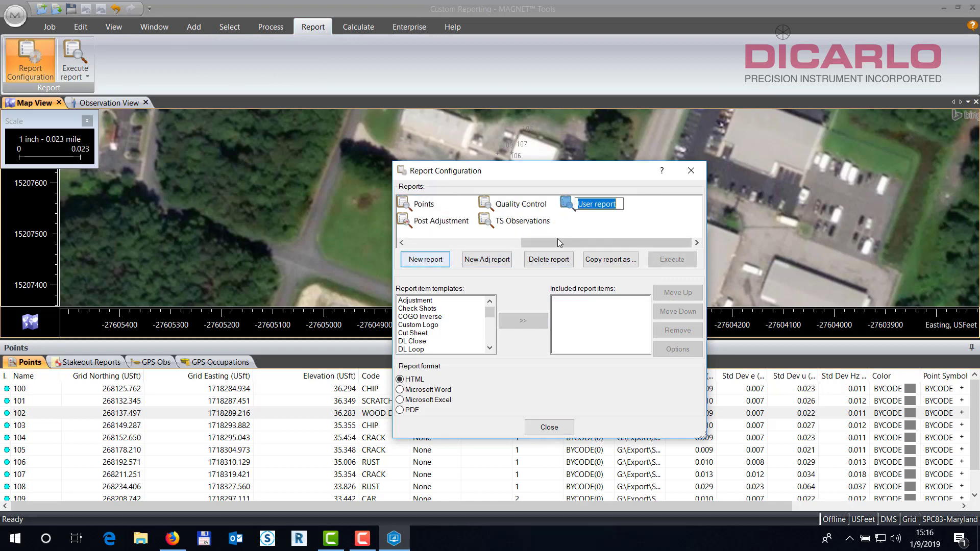
text(Customo)
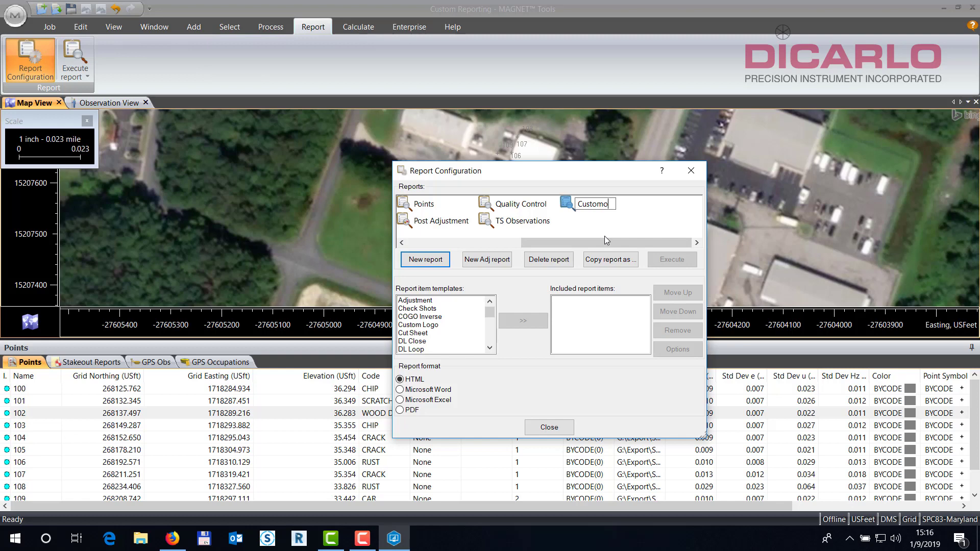
text(er Report)
key(Return)
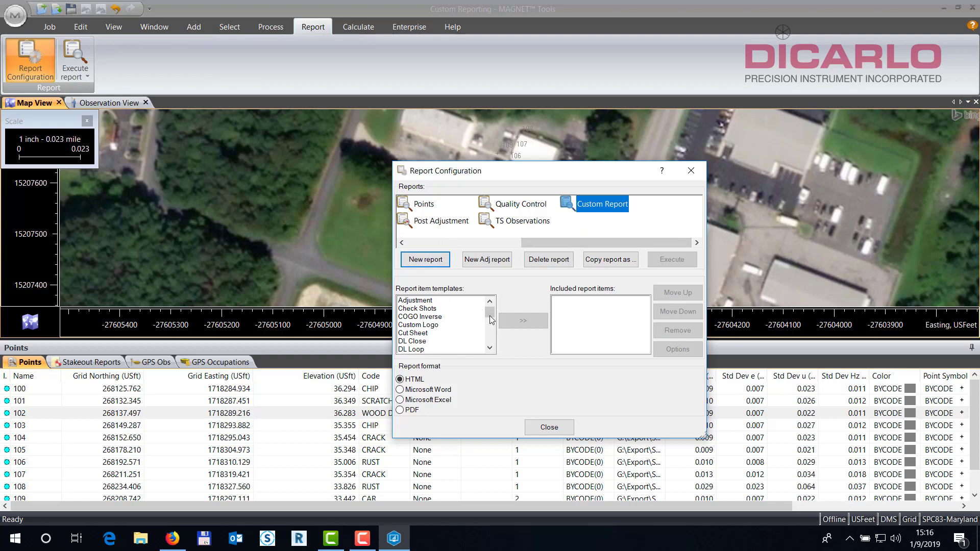
scroll(491, 315, down, 6)
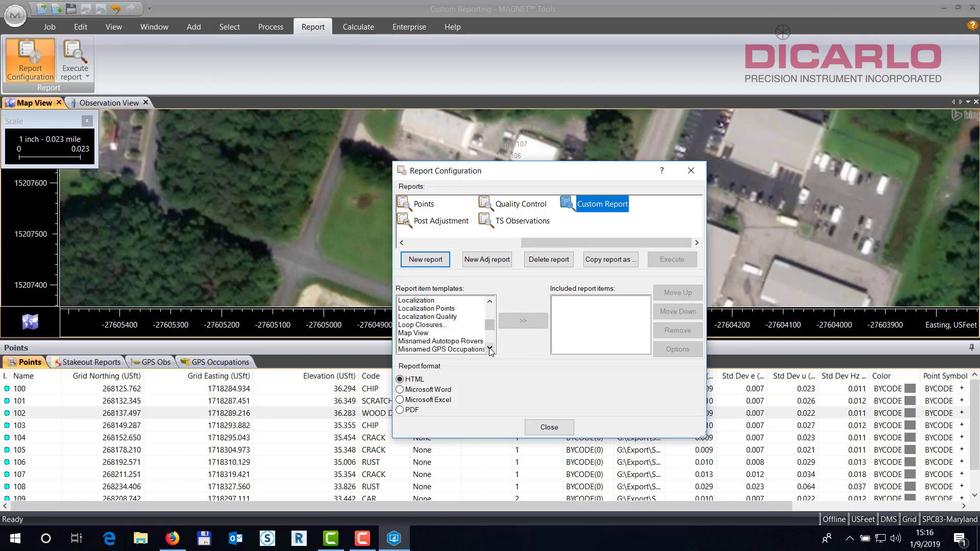
scroll(490, 327, up, 6)
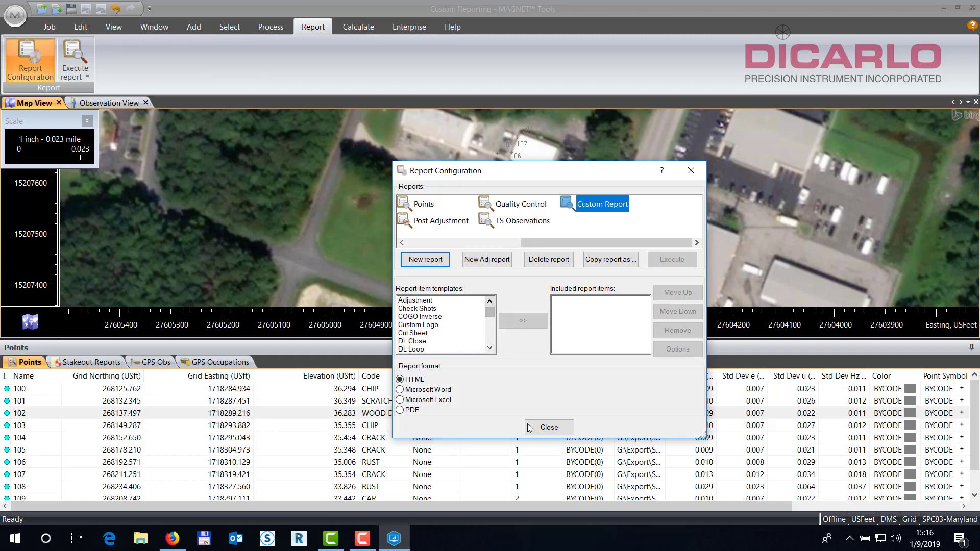
- Enlarge the Report Configuration window and browse the available report item templates
drag(510, 438, 511, 502)
drag(512, 165, 510, 46)
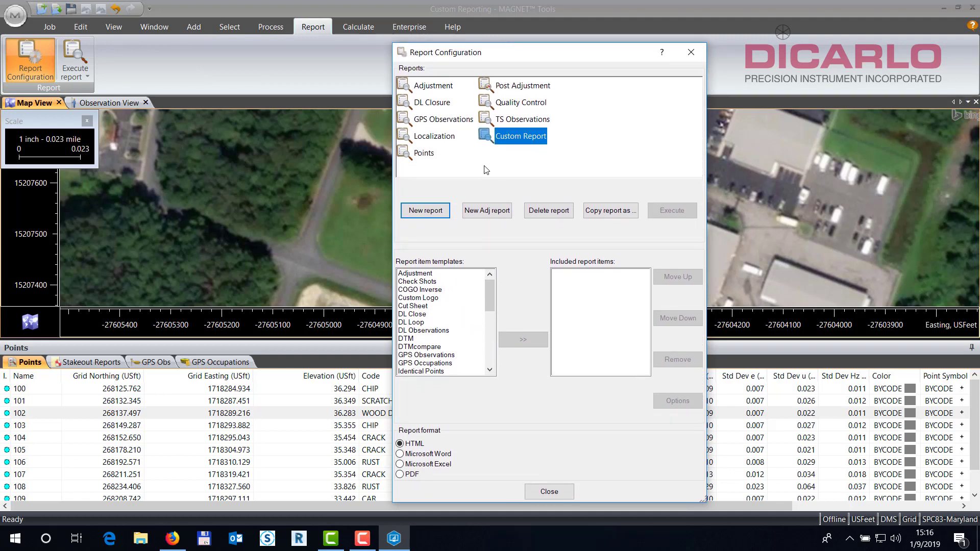
click(429, 275)
click(421, 282)
click(421, 290)
click(421, 298)
click(420, 306)
click(419, 314)
click(418, 322)
click(418, 331)
drag(489, 301, 489, 356)
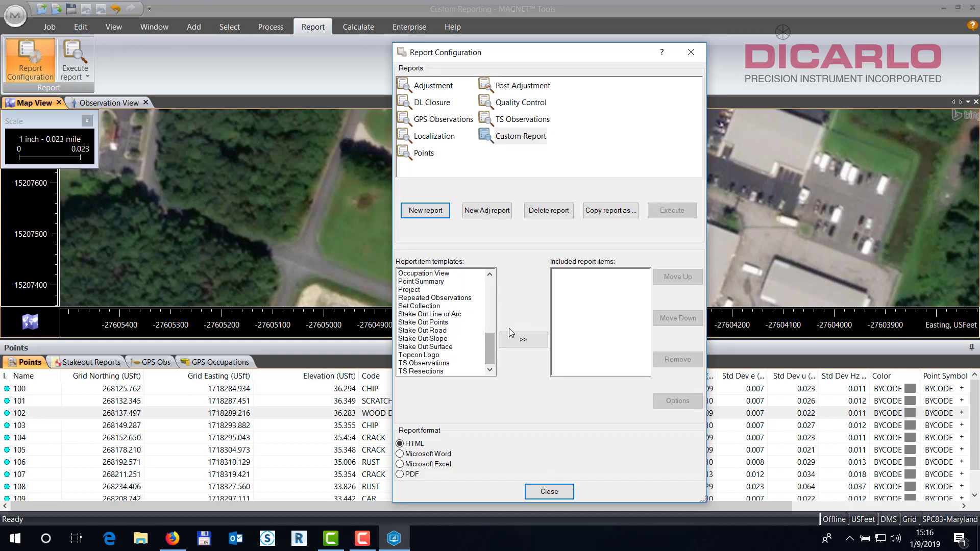
- Add Project above Point Summary in Custom Report and open Point Summary's options
click(433, 282)
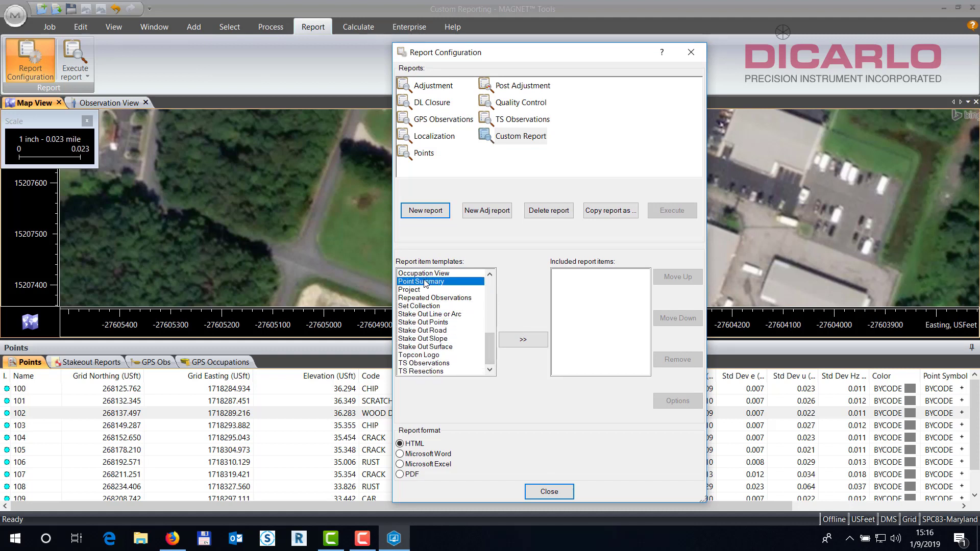
click(522, 341)
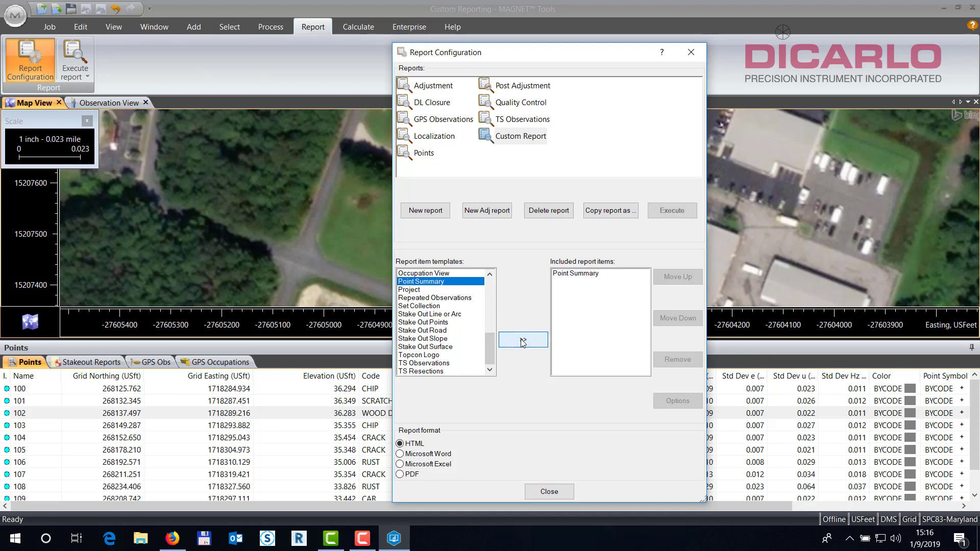
click(408, 290)
click(523, 340)
click(564, 282)
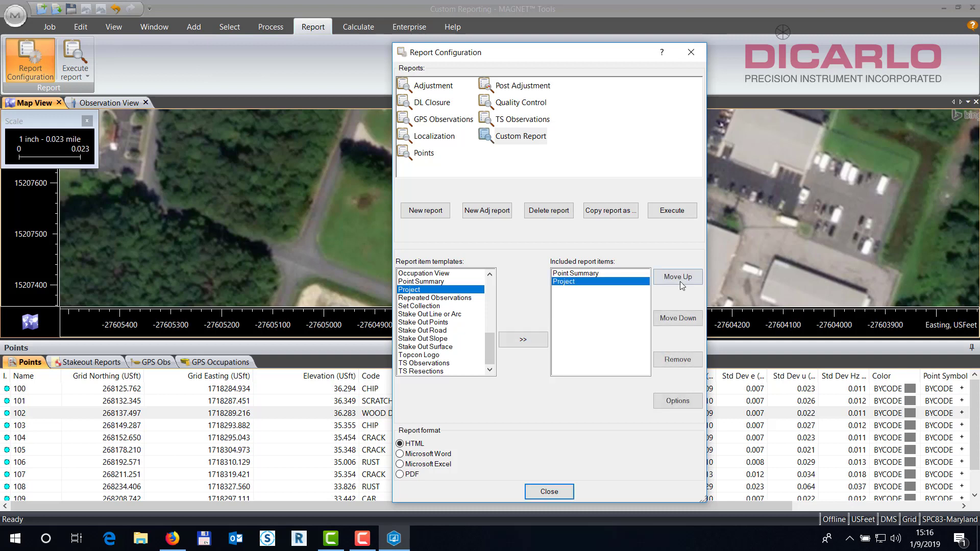
click(682, 282)
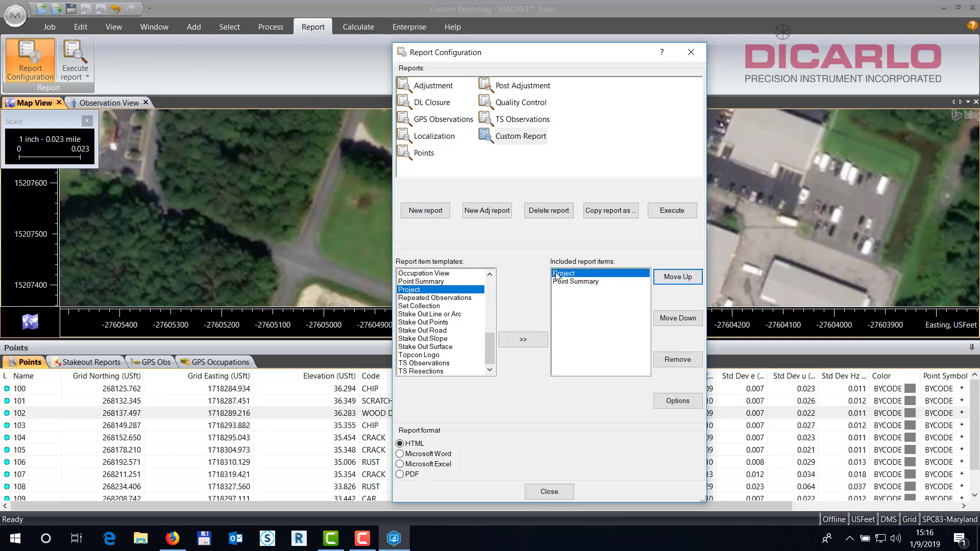
click(581, 282)
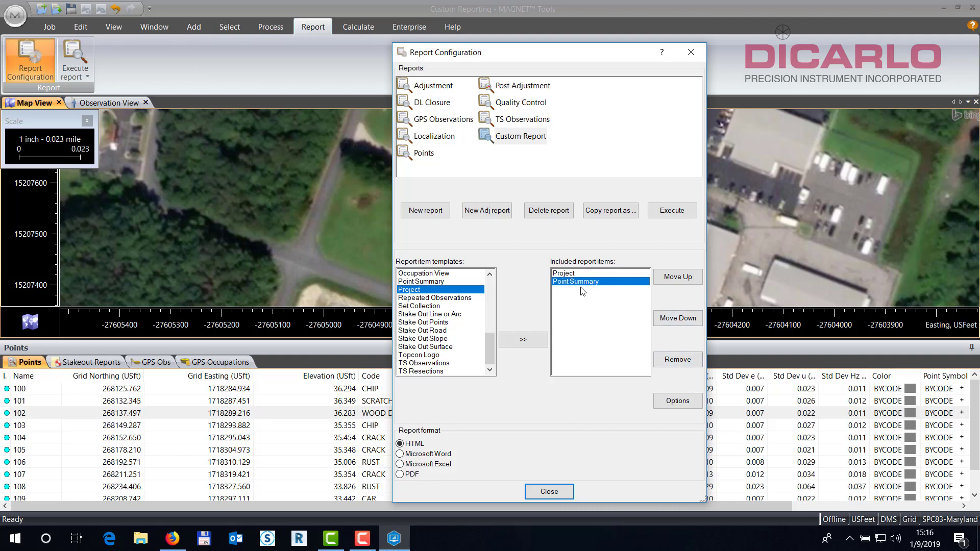
click(673, 403)
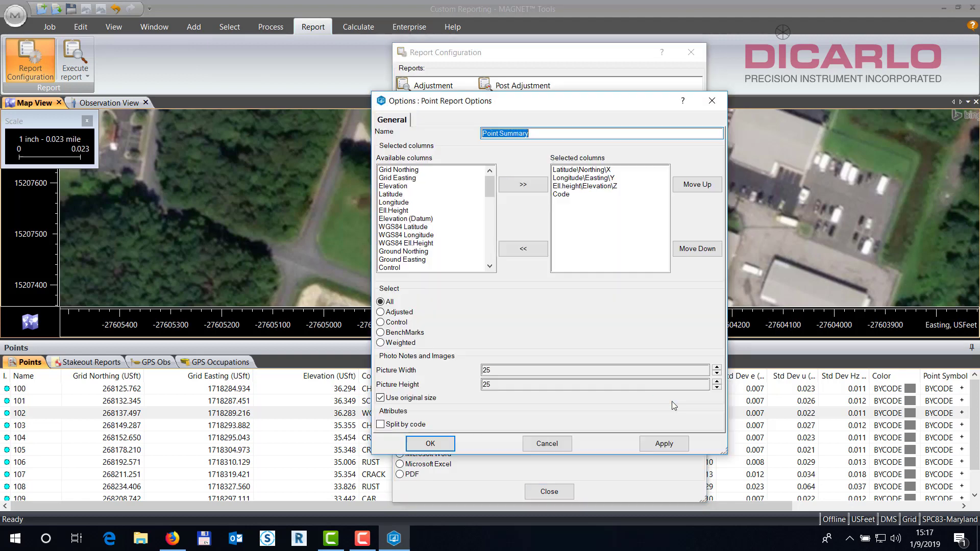
- Review the point summary's selected columns and add Photo Notes to them
click(575, 171)
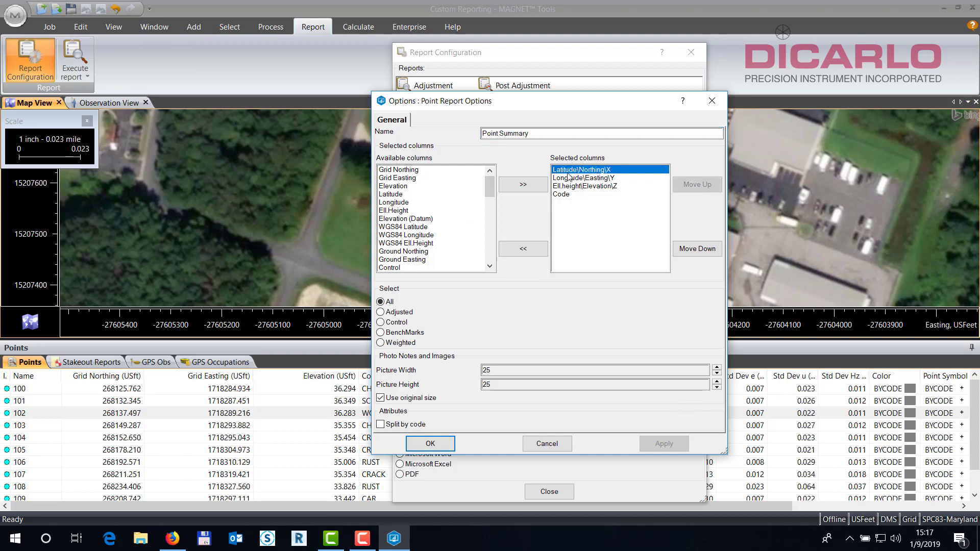
click(599, 178)
click(598, 187)
click(565, 195)
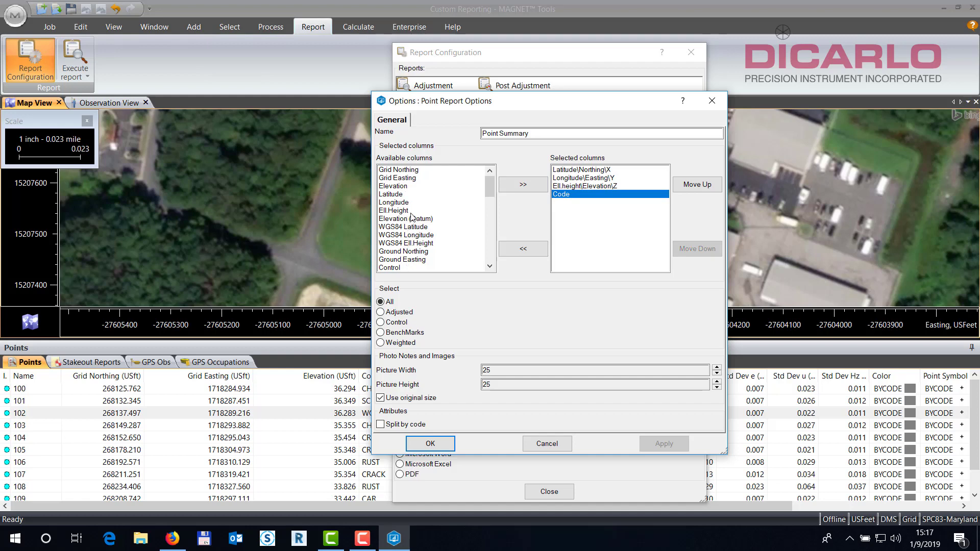
scroll(413, 205, down, 4)
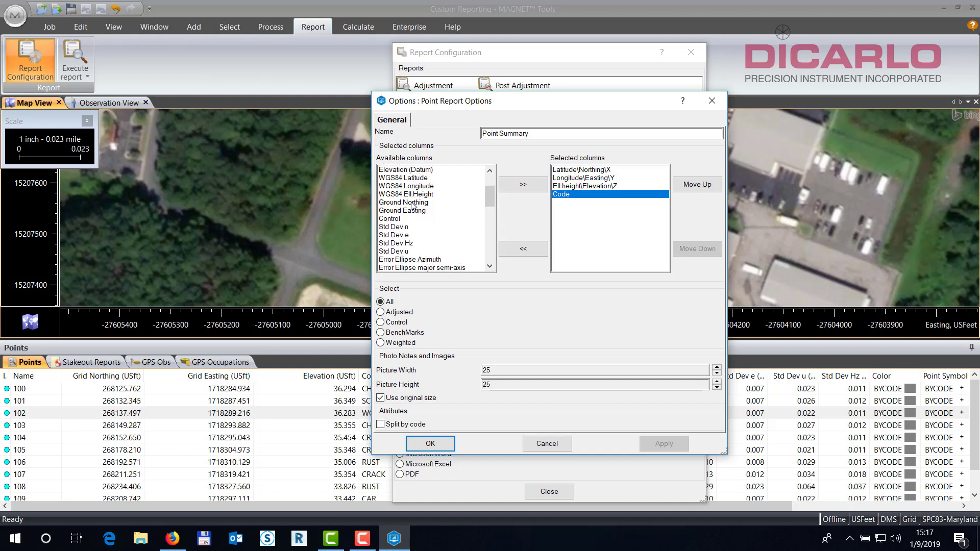
scroll(412, 205, down, 2)
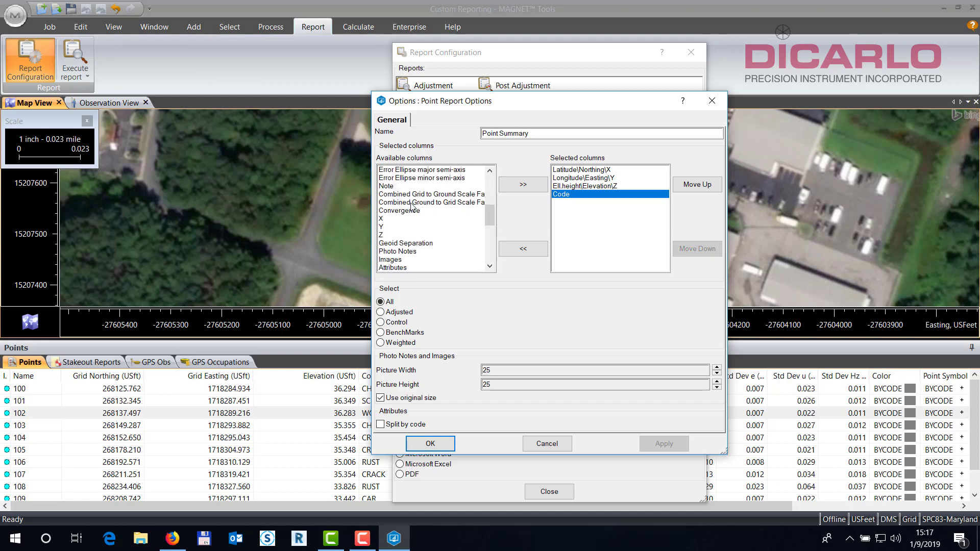
scroll(414, 216, down, 1)
click(408, 227)
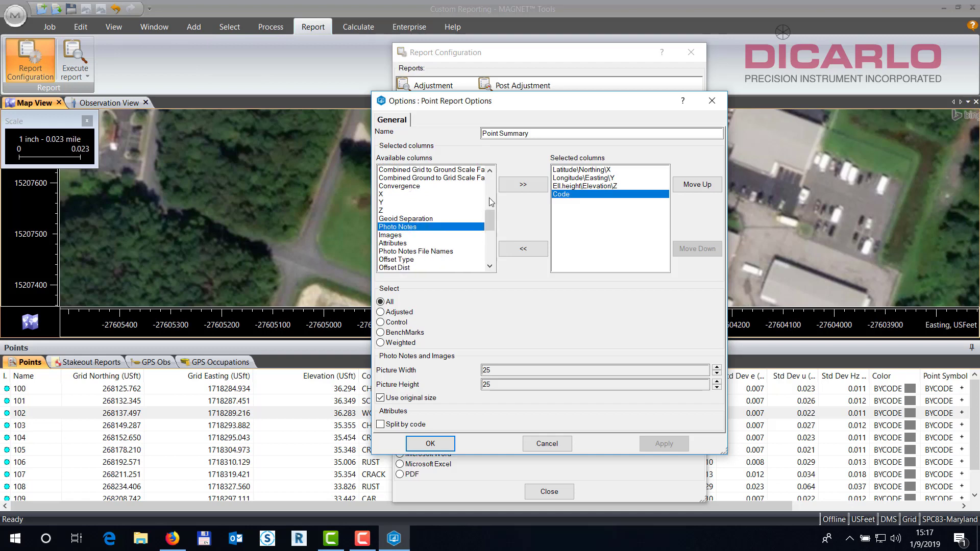
click(522, 184)
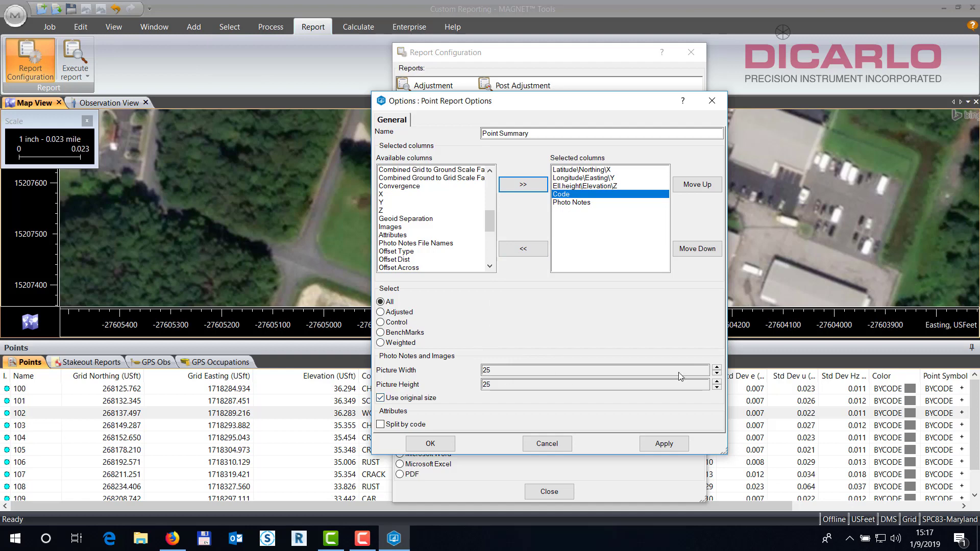
- Give the photo notes a custom 200 by 200 size and generate the report as PDF
click(386, 398)
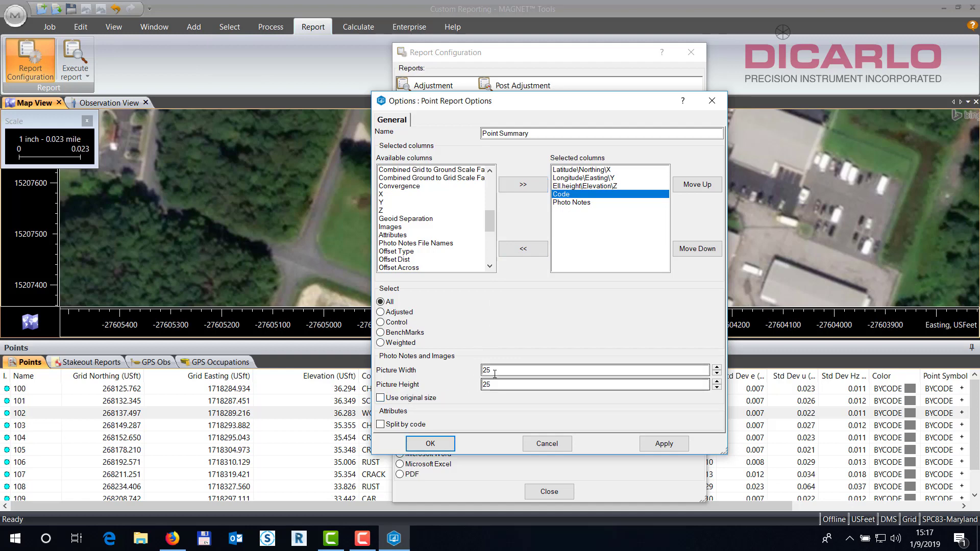
drag(493, 370, 461, 378)
key(Tab)
text(20)
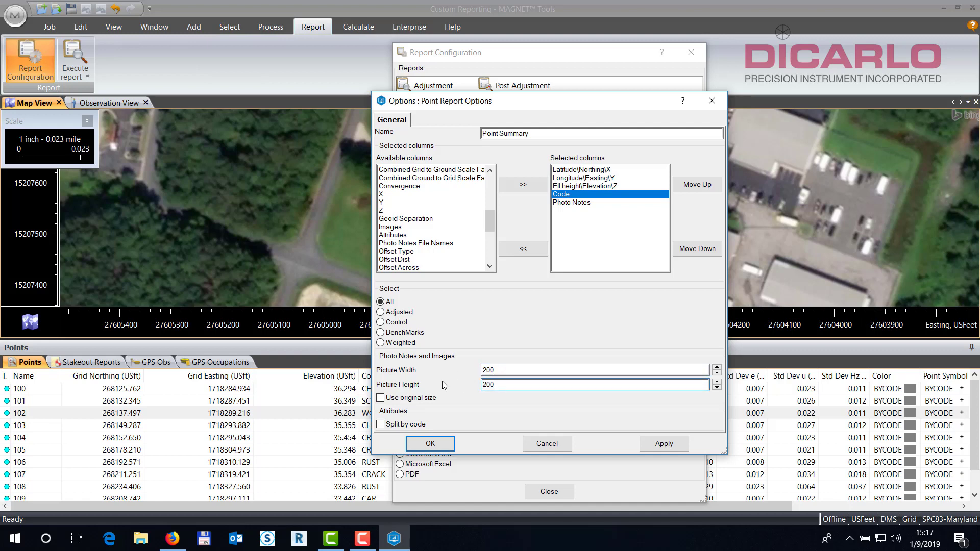
click(430, 444)
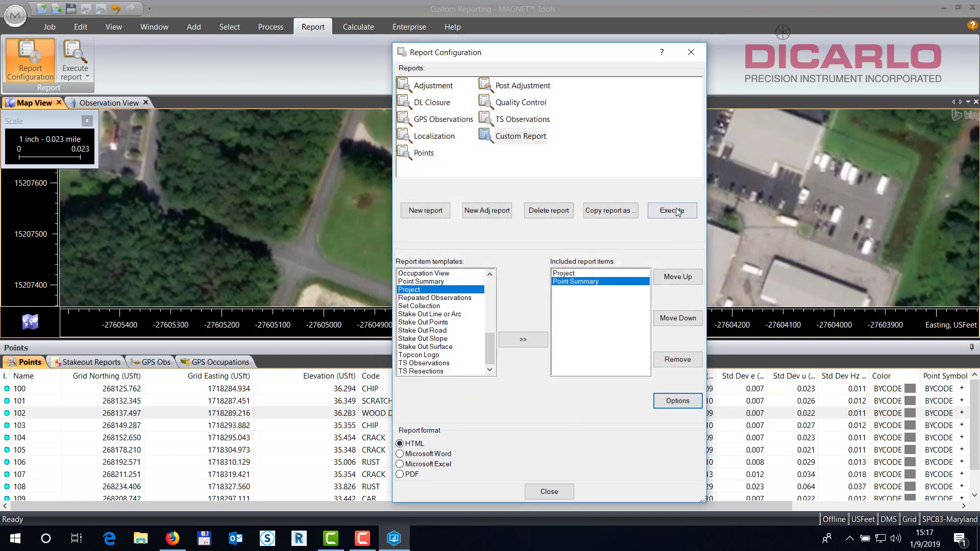
click(400, 474)
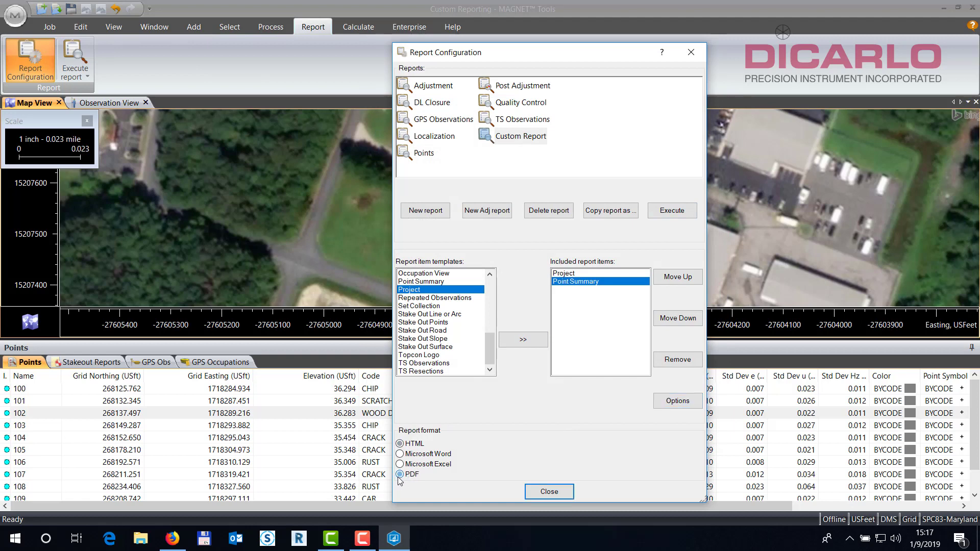
click(672, 210)
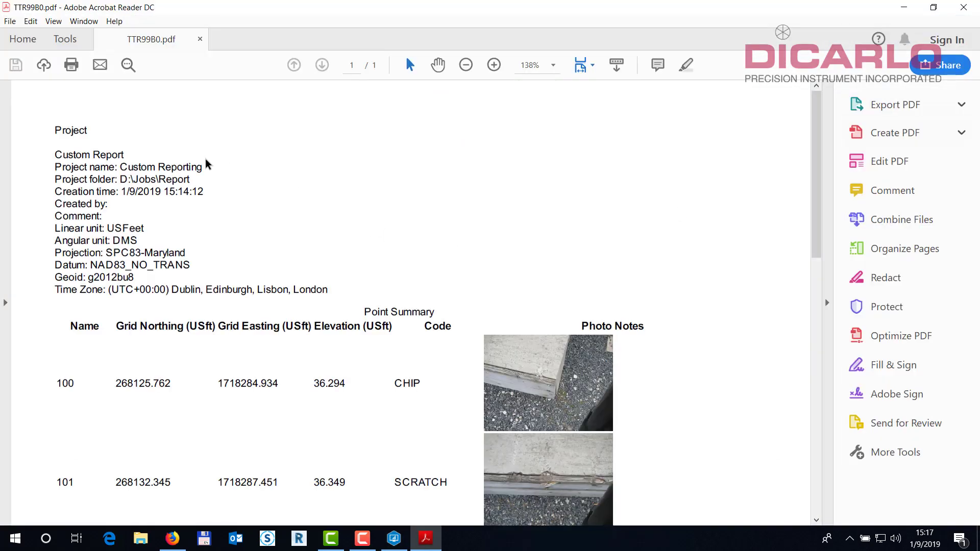
- Inspect the report title, project name and Time Zone header lines of TTR99B0.pdf
drag(45, 153, 204, 168)
click(204, 166)
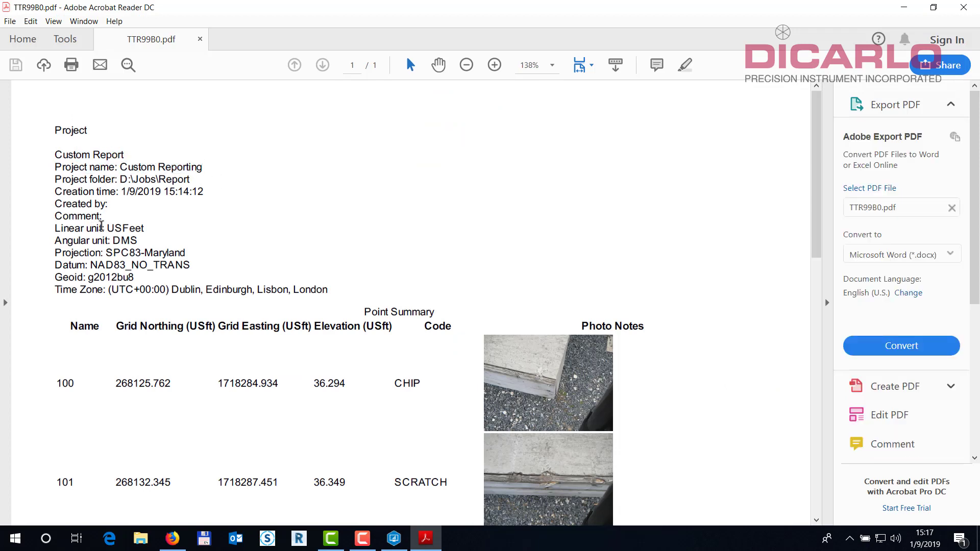
scroll(192, 290, down, 1)
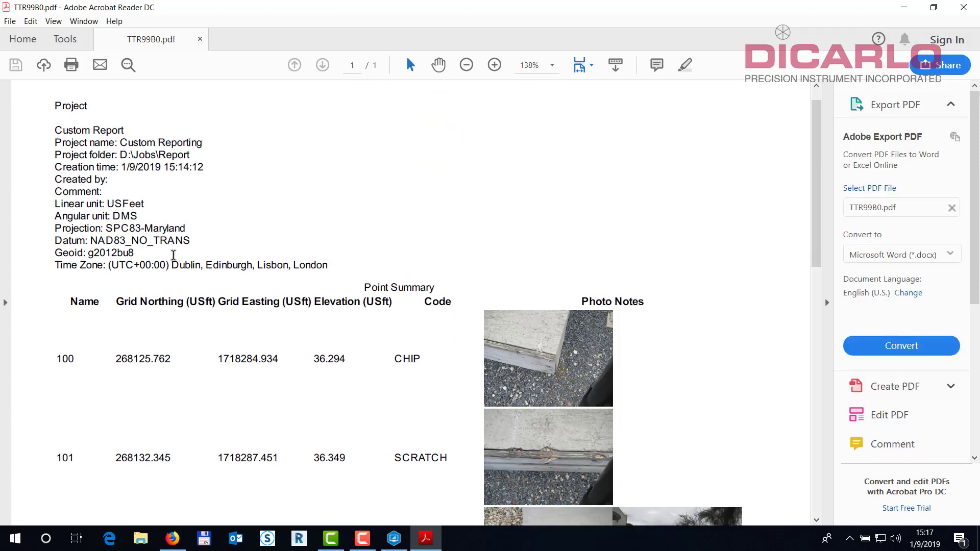
drag(165, 267, 74, 265)
- Check point 100's row and the photo thumbnails in the point table, then close the PDF
scroll(296, 253, down, 1)
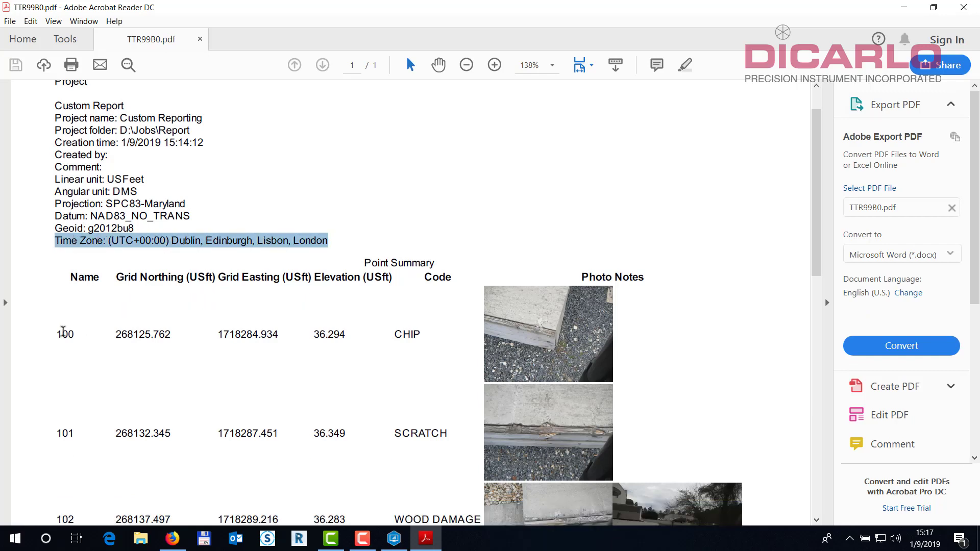
drag(62, 331, 475, 335)
scroll(546, 294, down, 8)
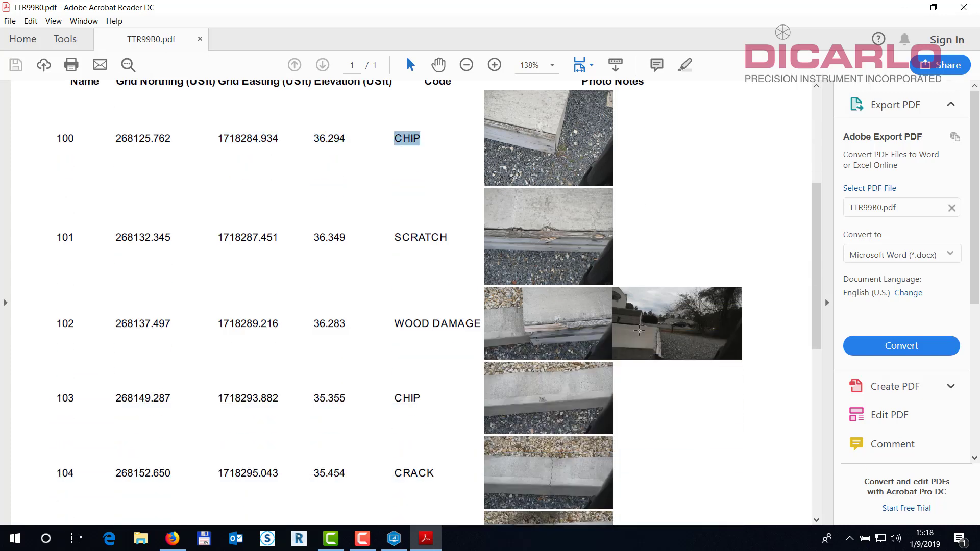
scroll(632, 329, down, 5)
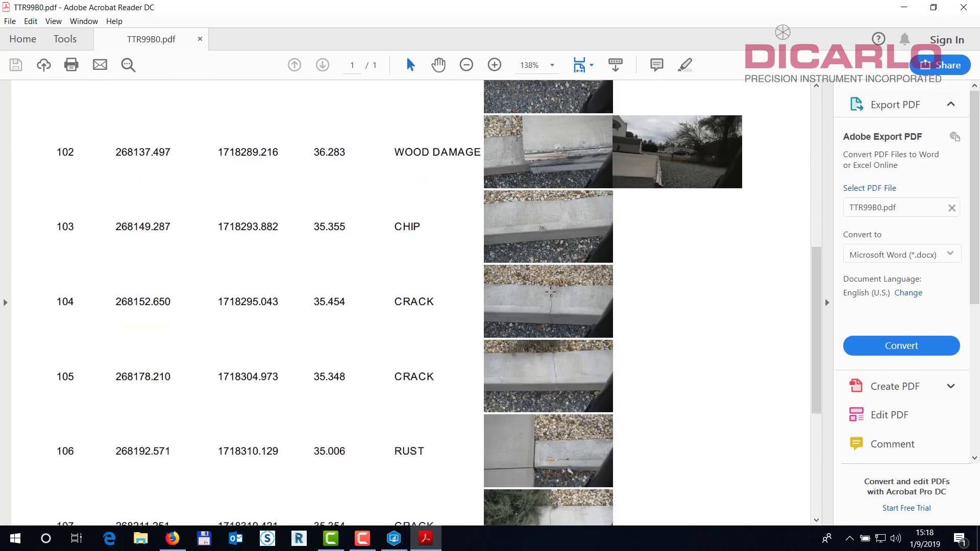
scroll(552, 295, down, 6)
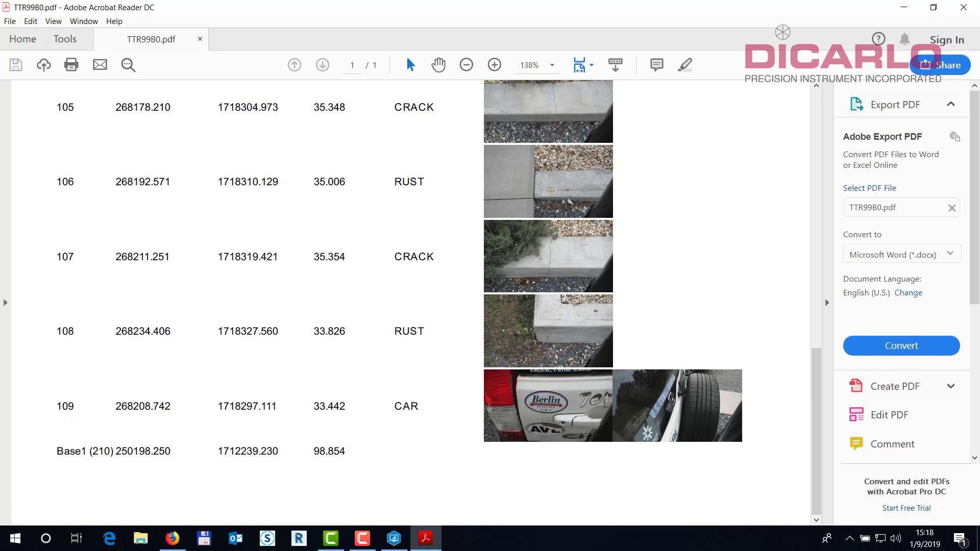
scroll(550, 294, up, 10)
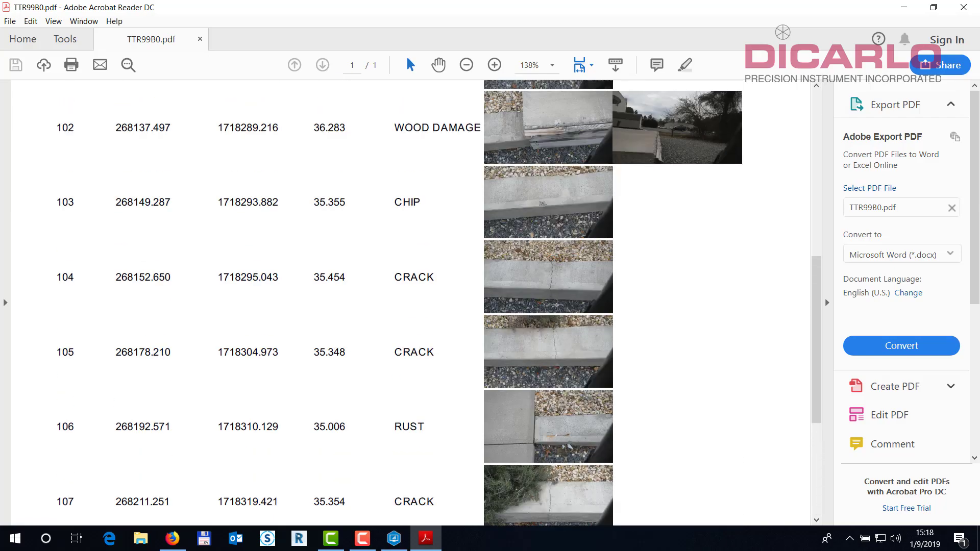
scroll(556, 305, up, 6)
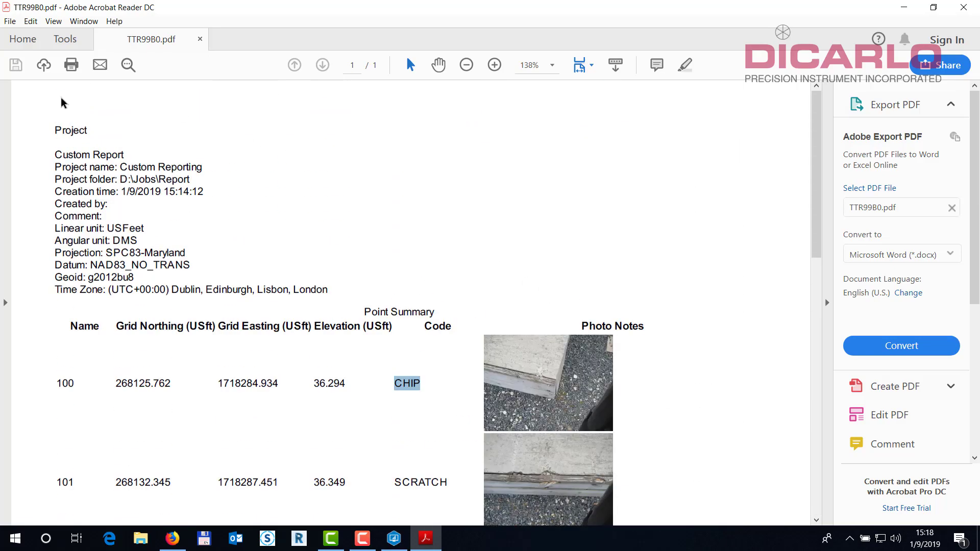
click(964, 7)
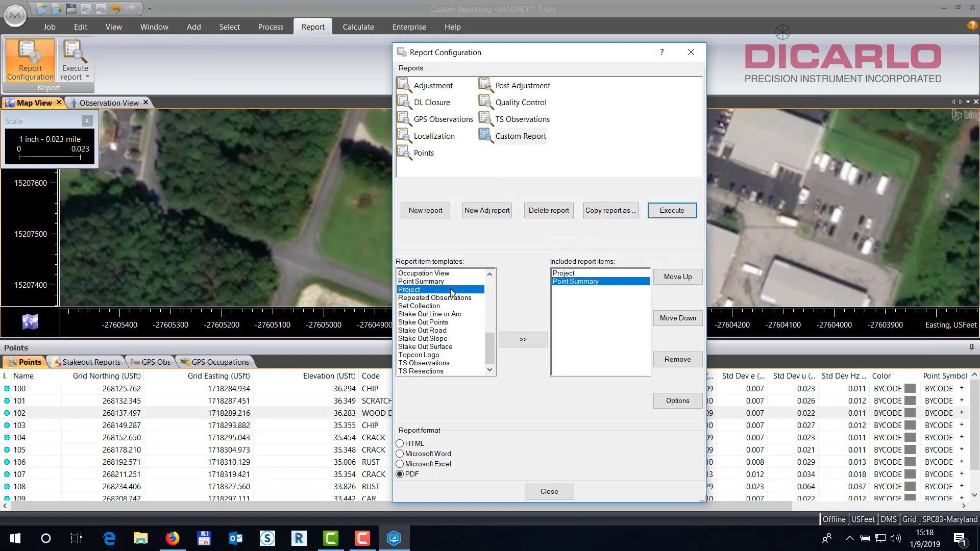
- Select the included Point Summary item and open its settings
click(423, 322)
click(423, 355)
click(423, 305)
click(424, 281)
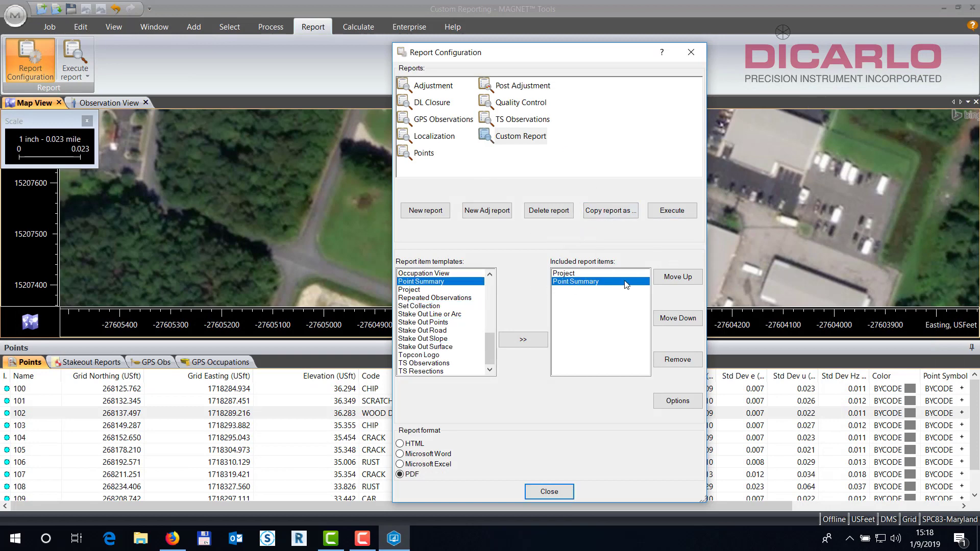
click(586, 274)
click(582, 282)
click(675, 403)
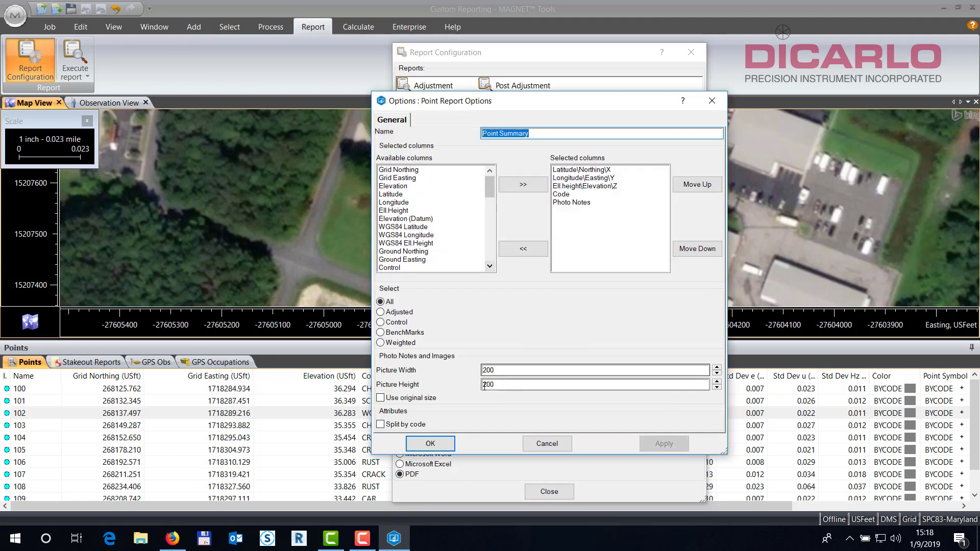
- Set the photo-note picture width and height to 300 and confirm
double_click(506, 368)
text(30)
double_click(510, 387)
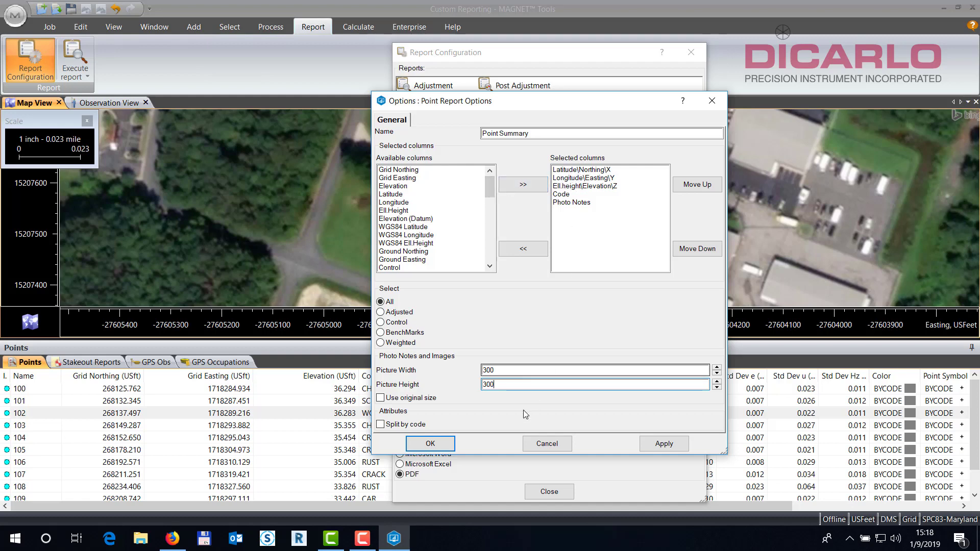
click(432, 444)
- Keep the report format as PDF and generate the custom report again
click(412, 444)
click(411, 455)
click(411, 466)
click(411, 444)
click(411, 474)
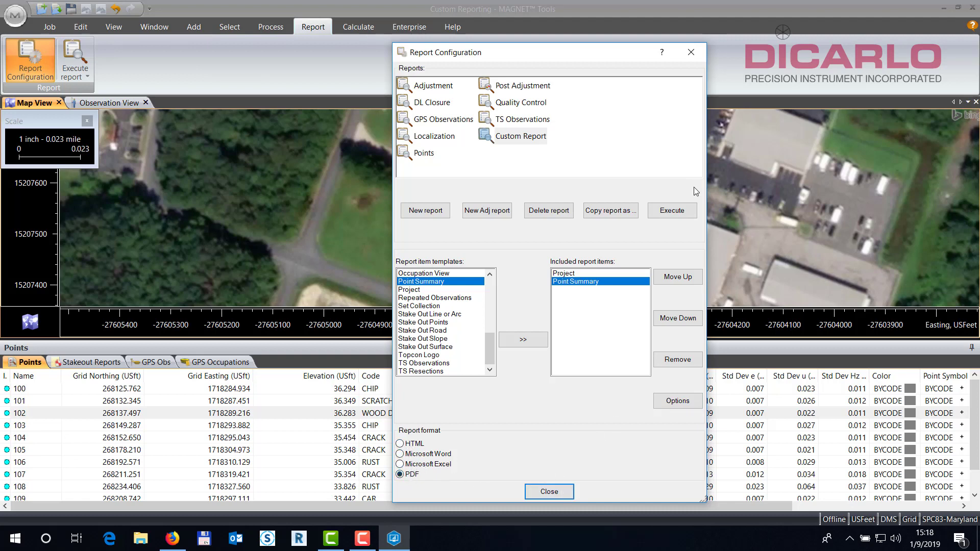
click(672, 211)
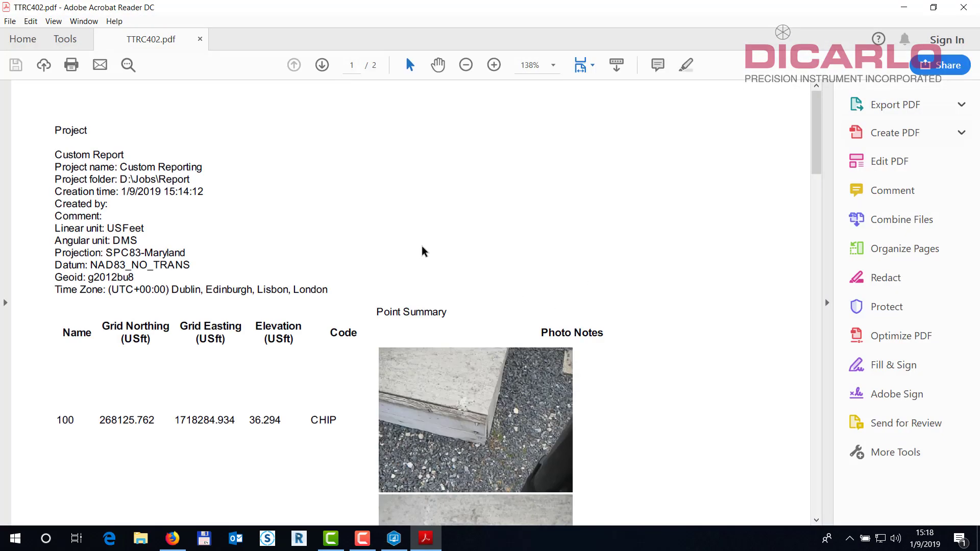
- Scroll through the two-page TTRC402.pdf down to the Base1 row and back to the top
scroll(431, 276, down, 3)
scroll(437, 294, down, 10)
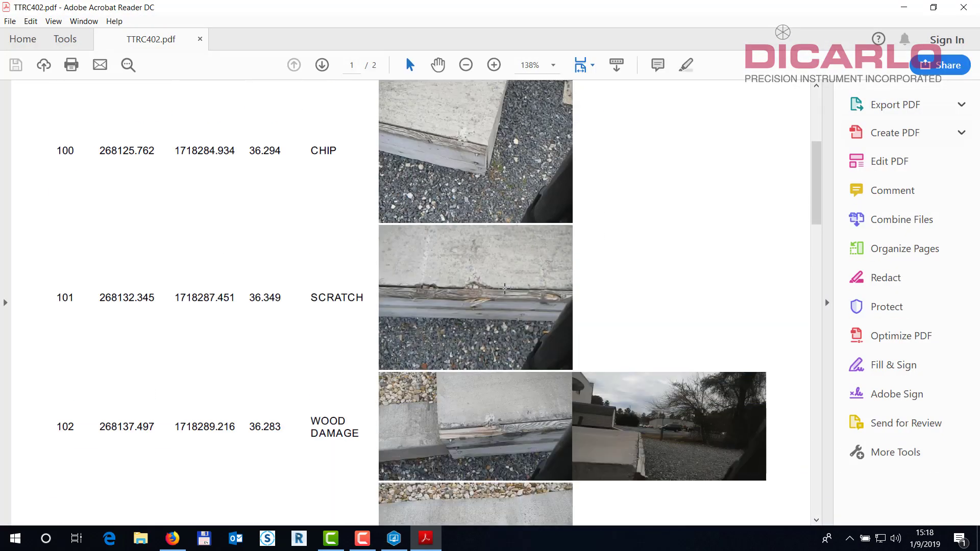
scroll(503, 290, down, 15)
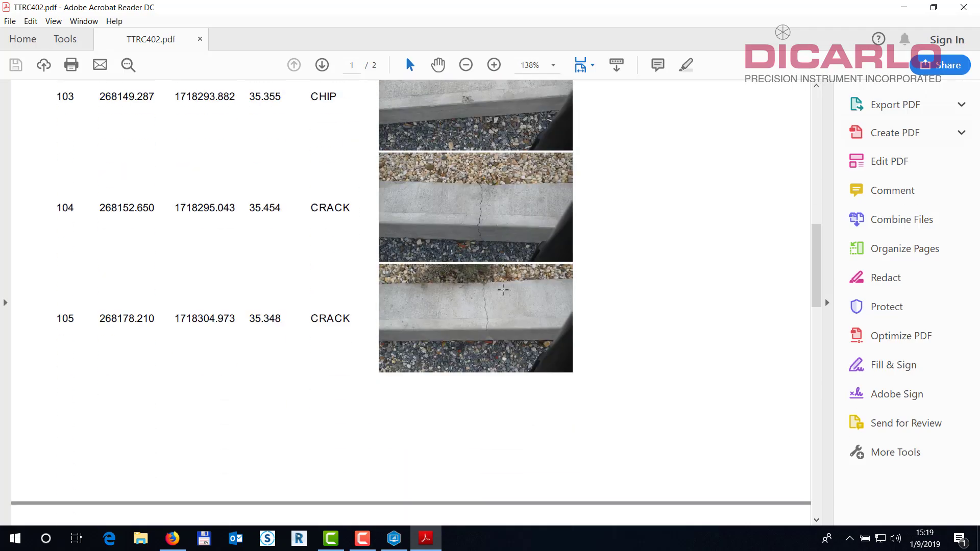
scroll(503, 290, down, 20)
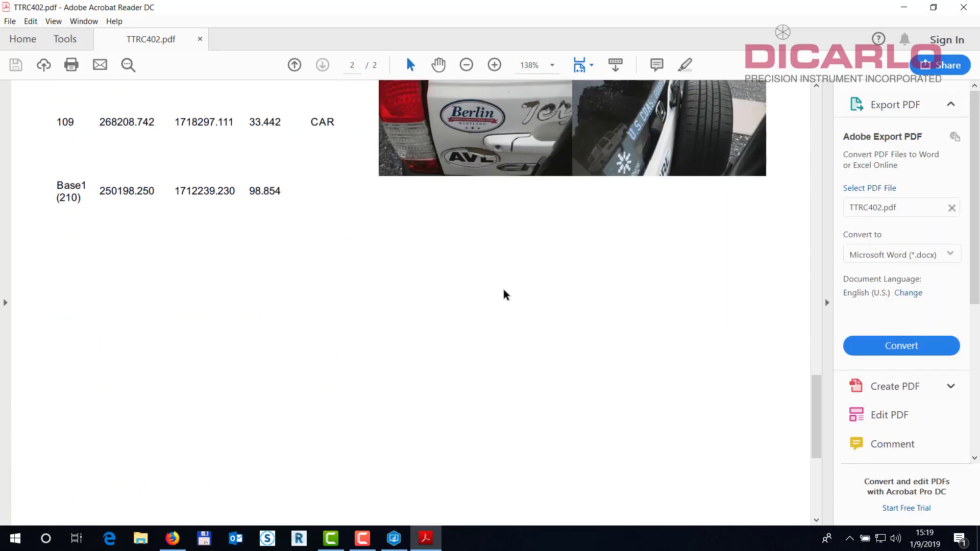
scroll(503, 290, up, 12)
scroll(502, 290, up, 20)
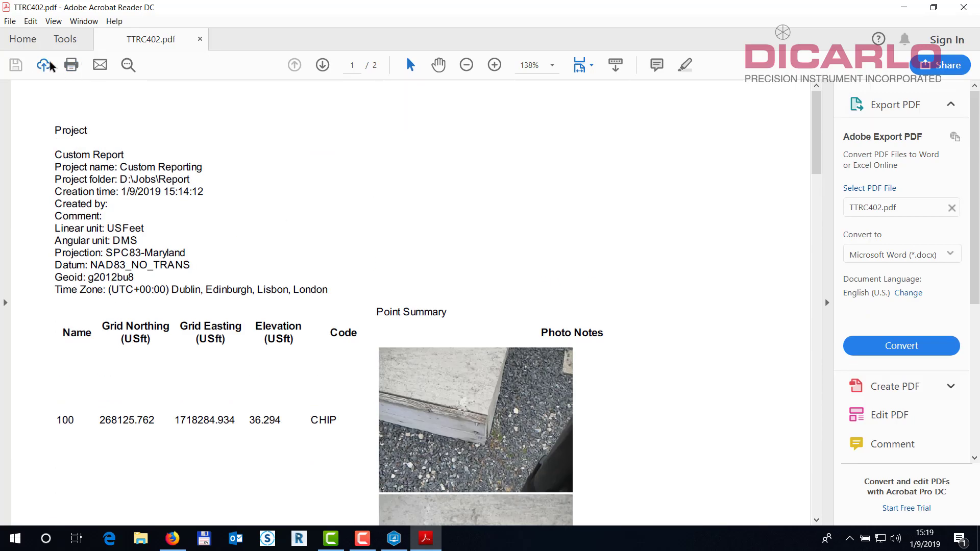
- Close the PDF and report configuration, then run Custom Report from the Execute report list
click(968, 7)
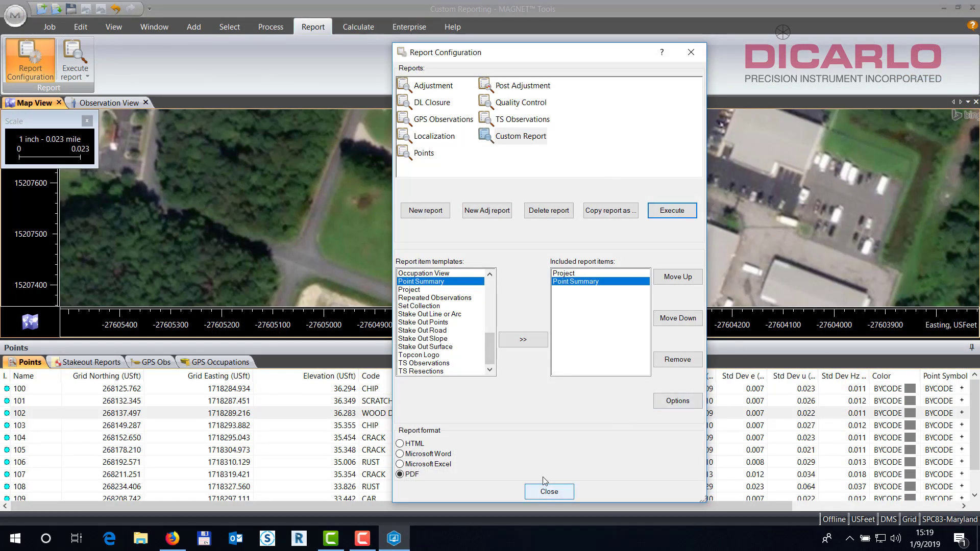
click(529, 139)
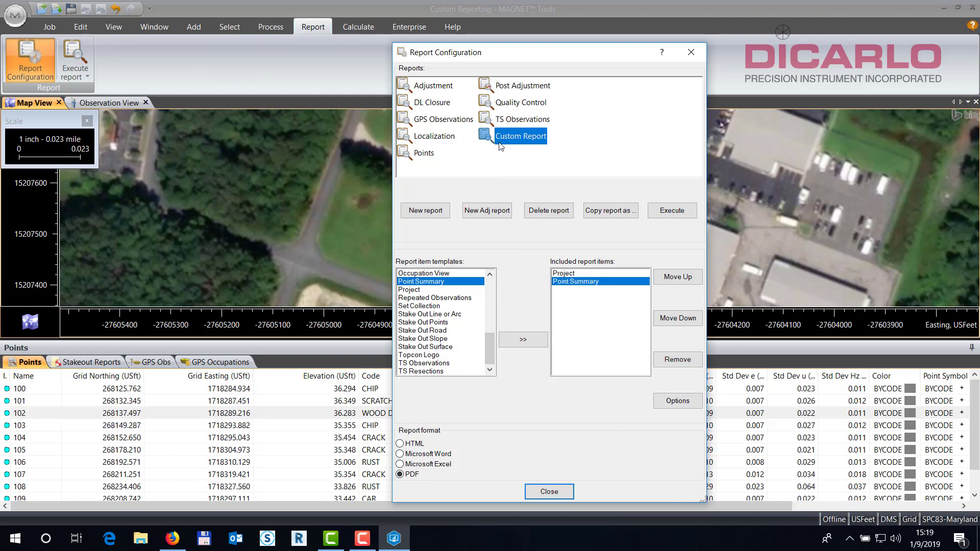
click(556, 495)
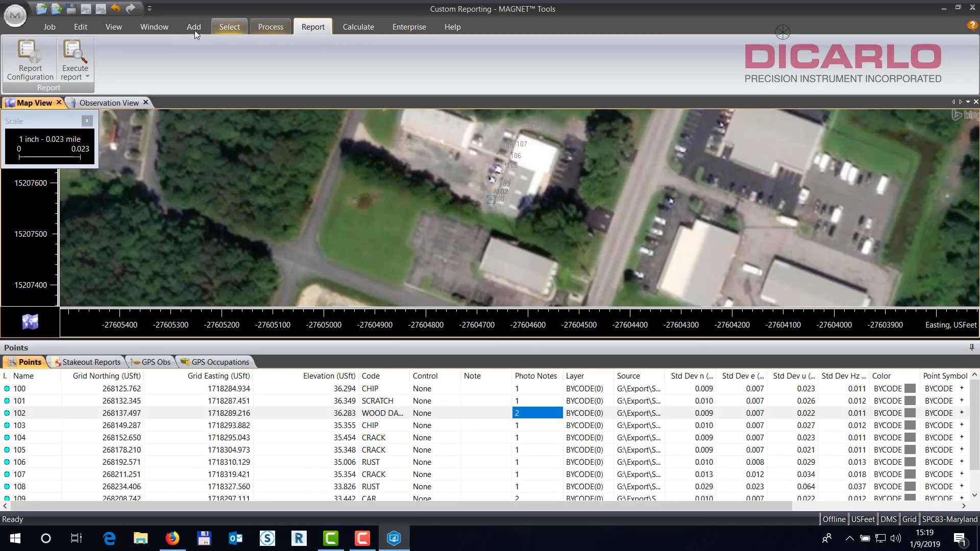
click(88, 72)
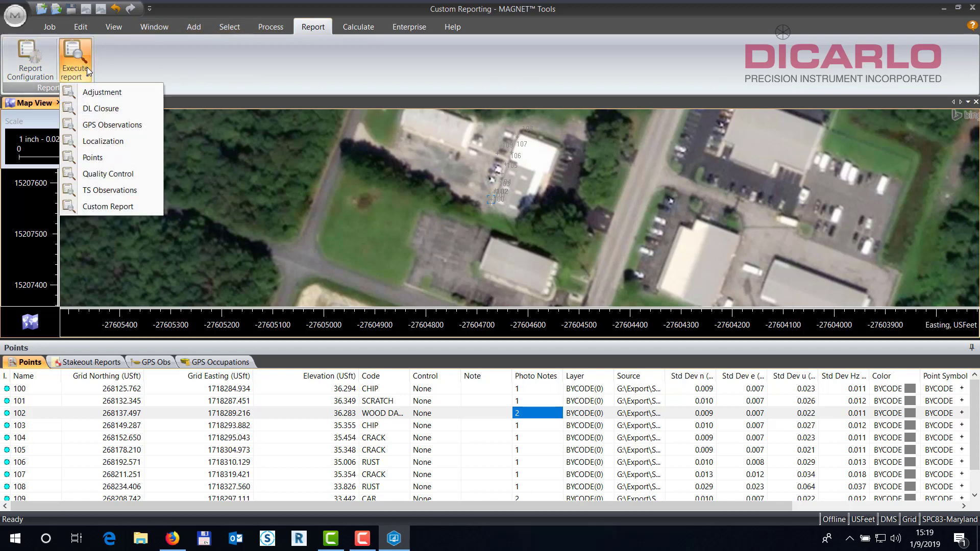
click(125, 209)
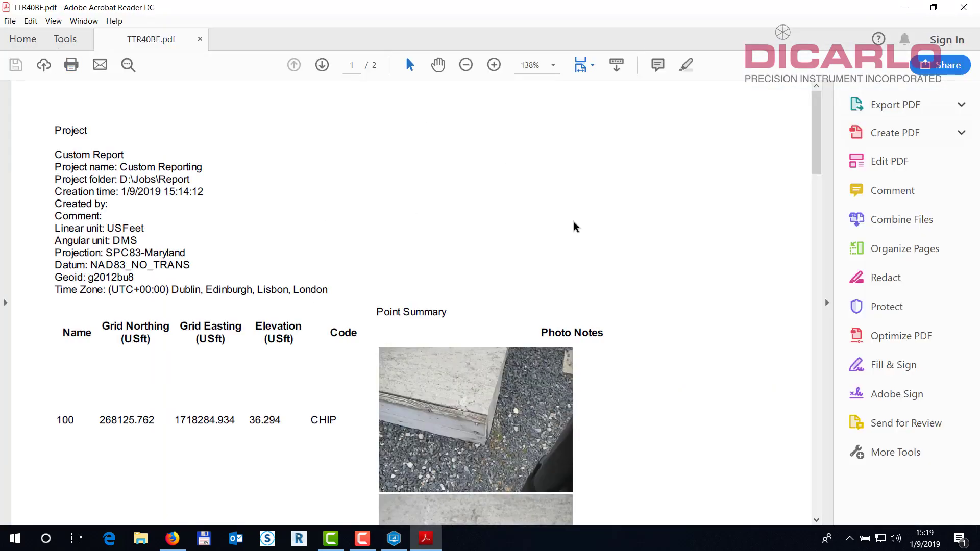
- Look over TTR40BE.pdf, expand the Export PDF options, and close the report
scroll(608, 220, down, 3)
scroll(608, 220, up, 3)
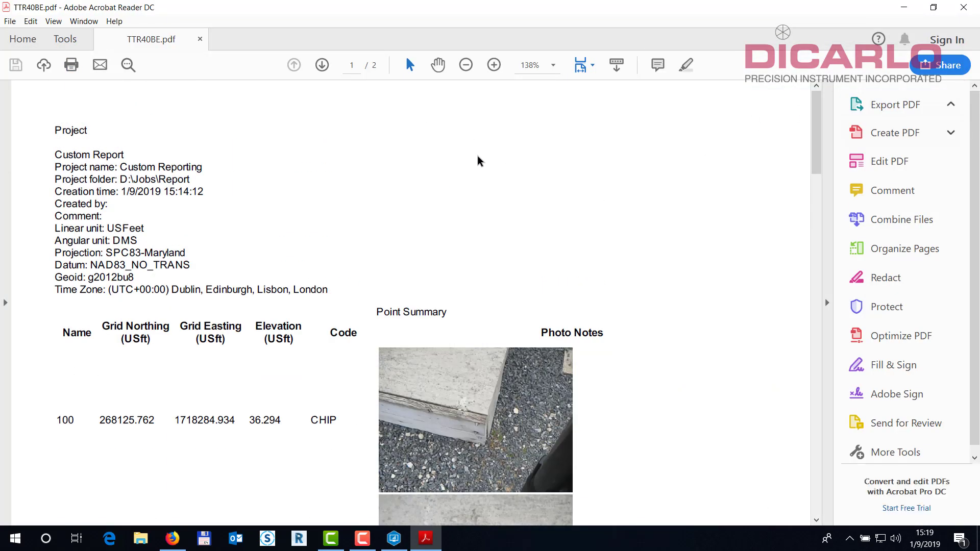
click(873, 104)
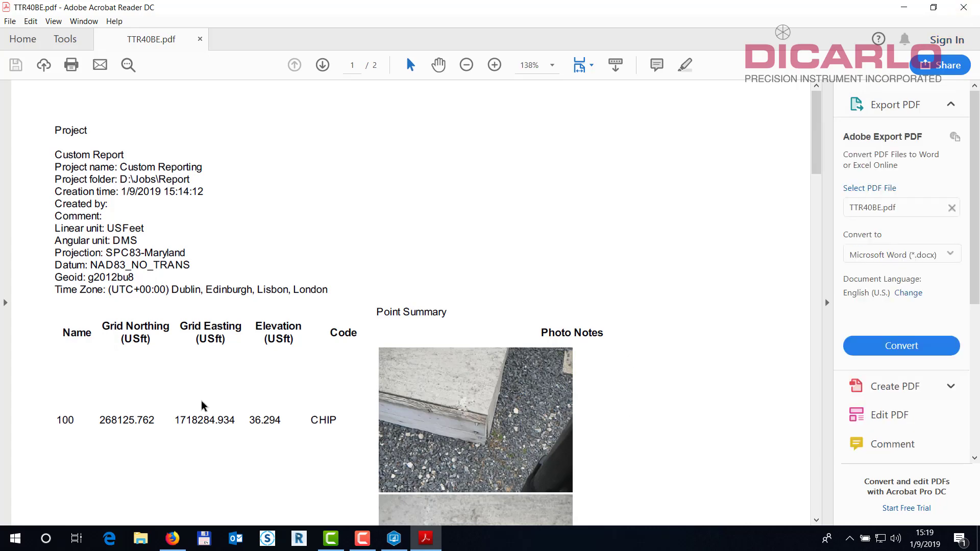
click(963, 7)
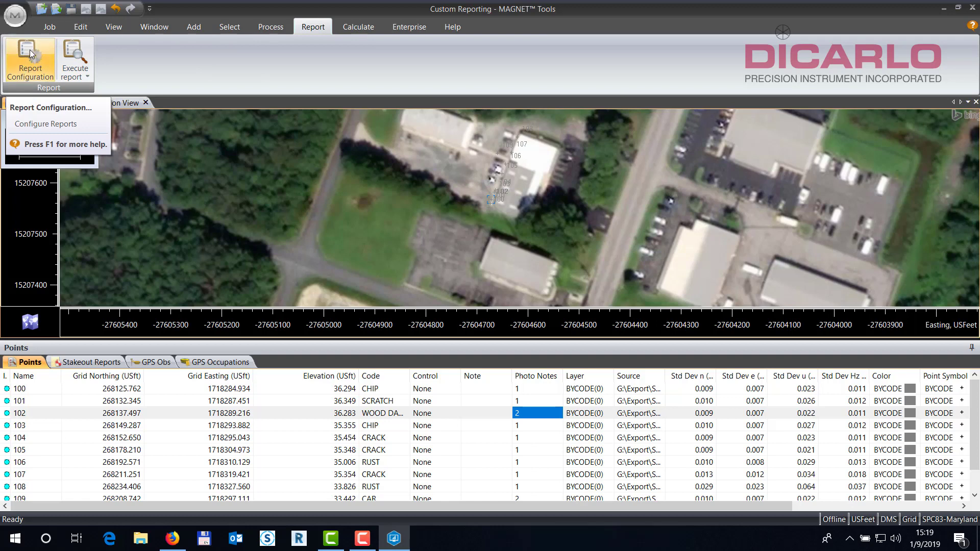
click(30, 55)
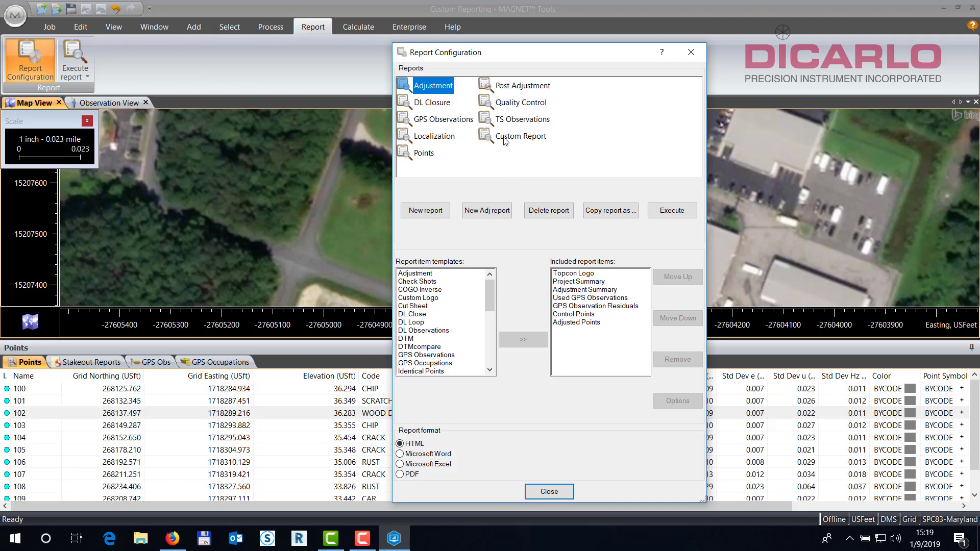
click(505, 137)
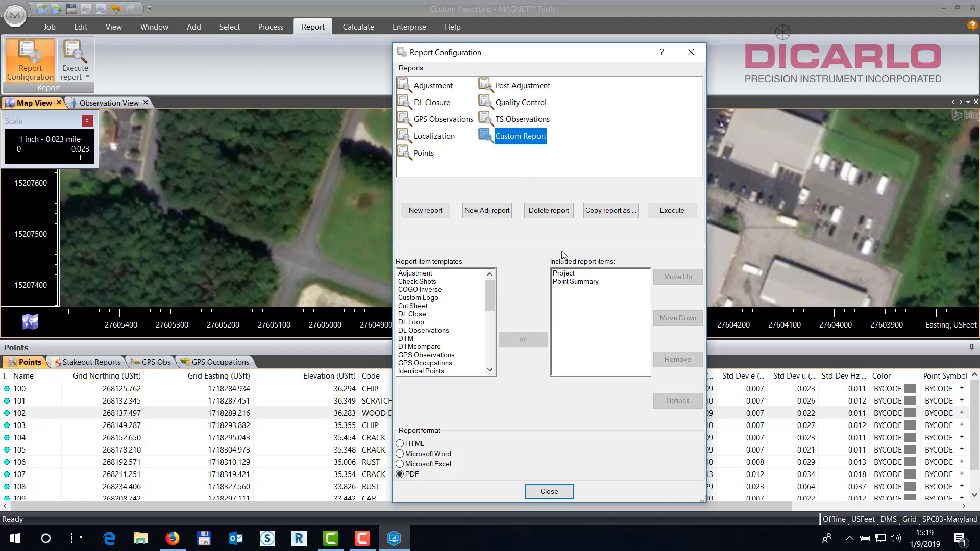
click(549, 491)
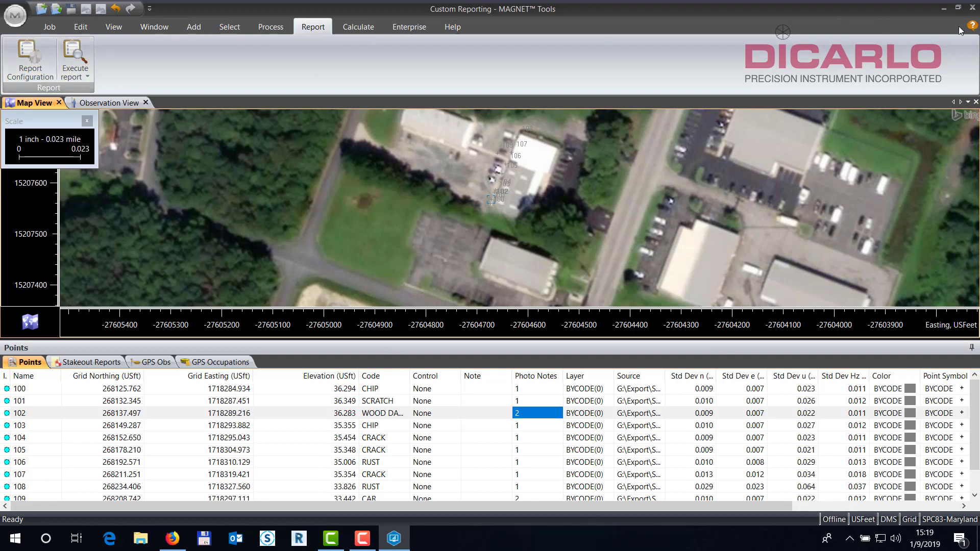